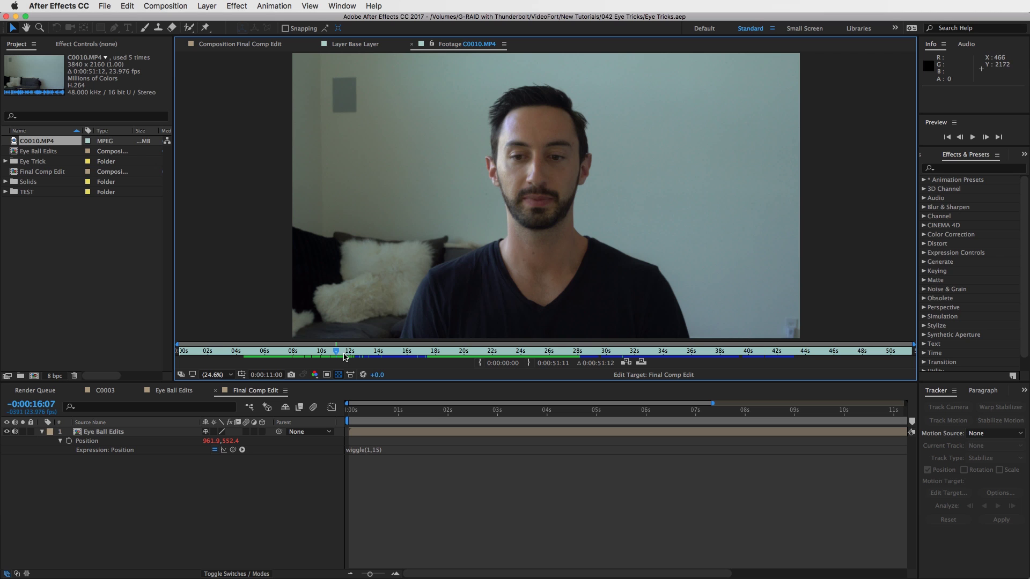
# Create a new composition from the C0010.MP4 footage.
pyautogui.moveTo(338, 351); pyautogui.dragTo(841, 353)
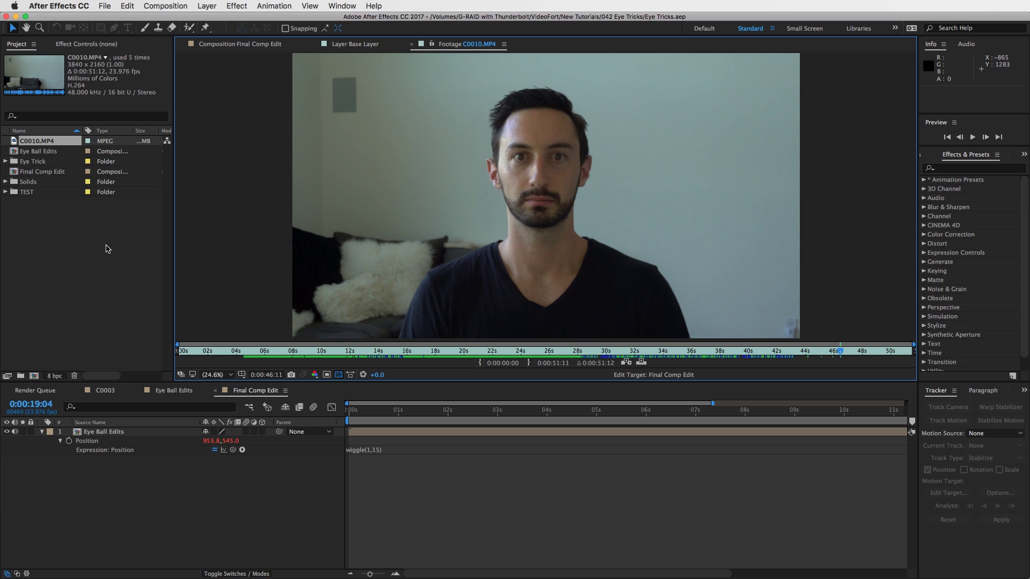
pyautogui.click(12, 142)
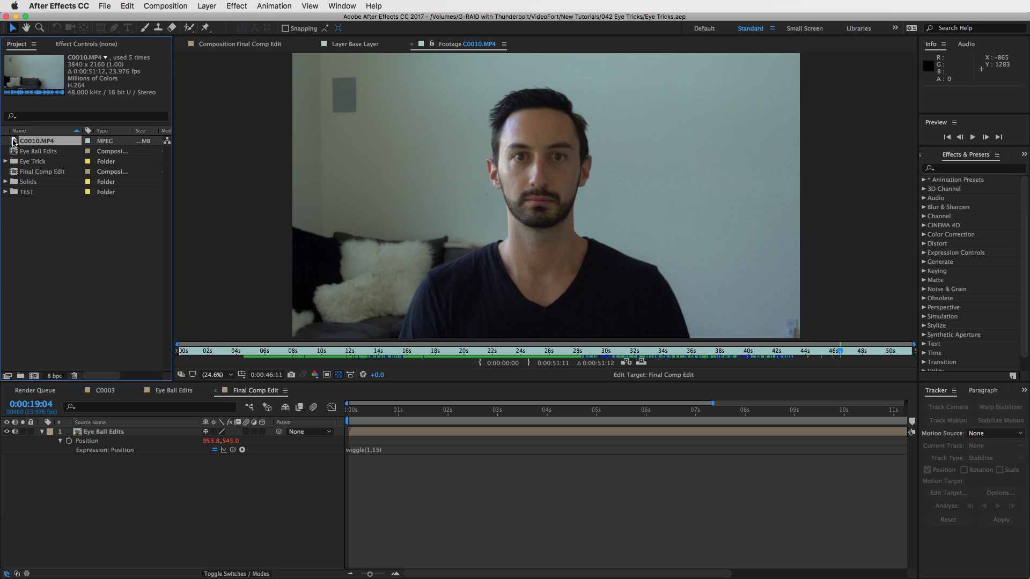
pyautogui.moveTo(11, 142); pyautogui.dragTo(38, 374)
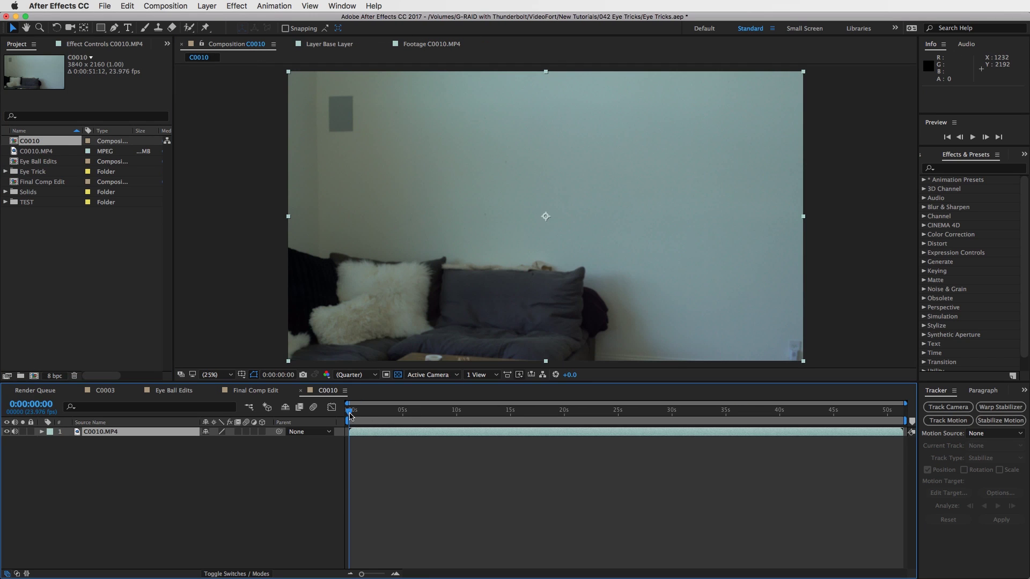
# Trim the start of the C0010.MP4 layer to 0:00:04:21 and split the layer at 0:00:22:04.
pyautogui.moveTo(349, 415); pyautogui.dragTo(402, 412)
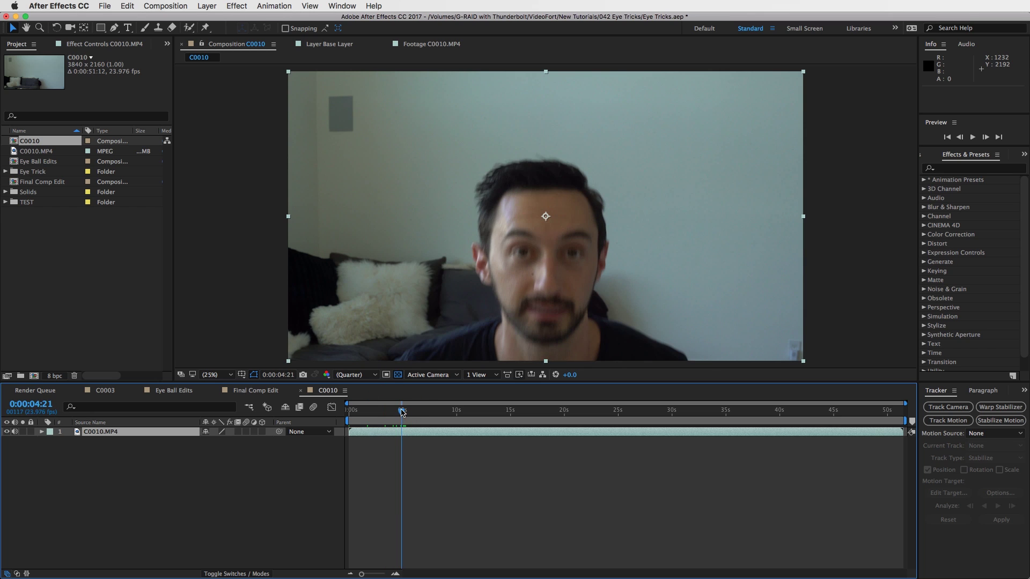
pyautogui.moveTo(349, 431); pyautogui.dragTo(588, 410)
pyautogui.click(593, 431)
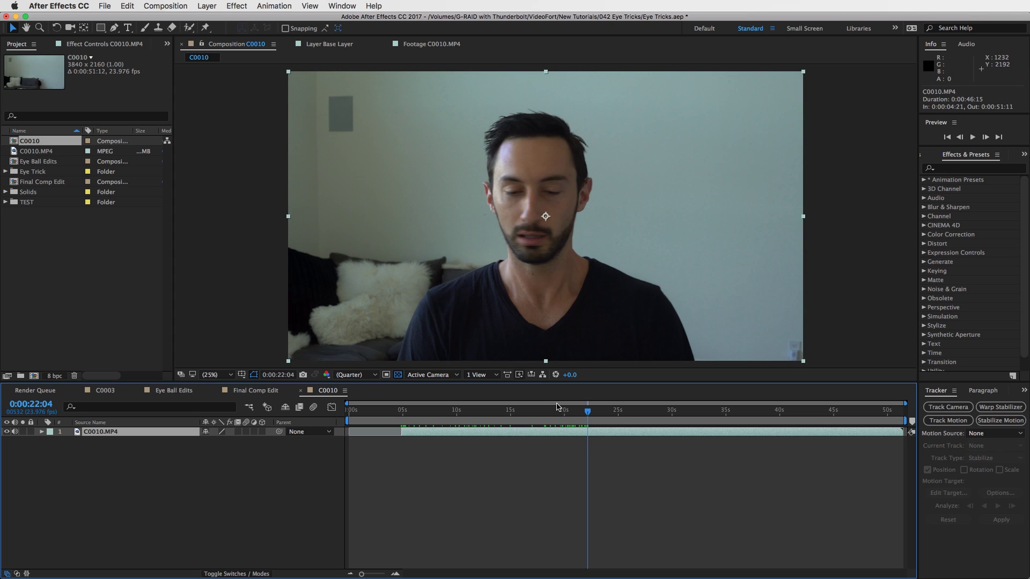
pyautogui.press('super+shift+d')
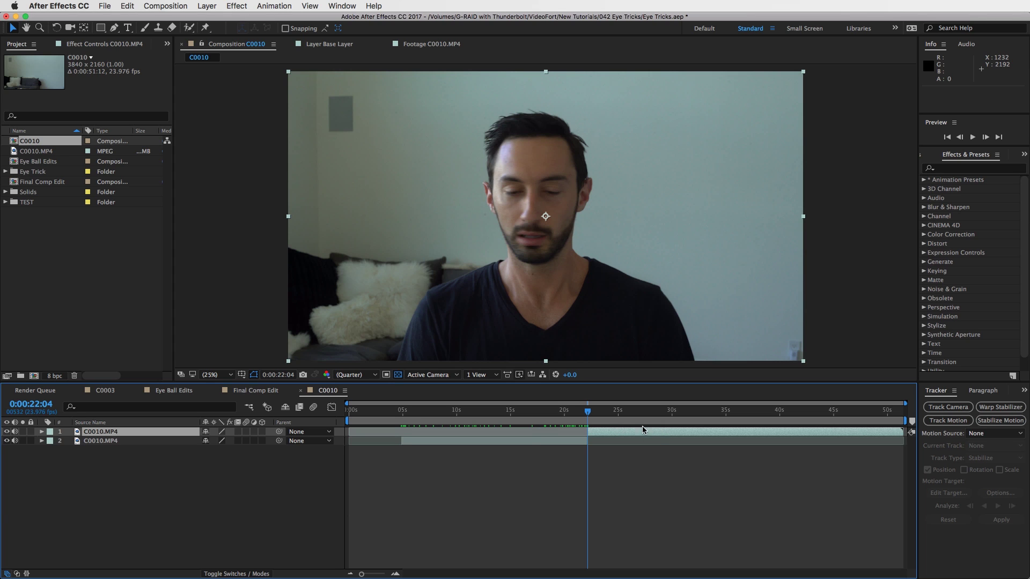
# Move the earlier clip segment to the start of the composition and rename it "Base Layer".
pyautogui.moveTo(533, 441); pyautogui.dragTo(469, 416)
pyautogui.click(104, 446)
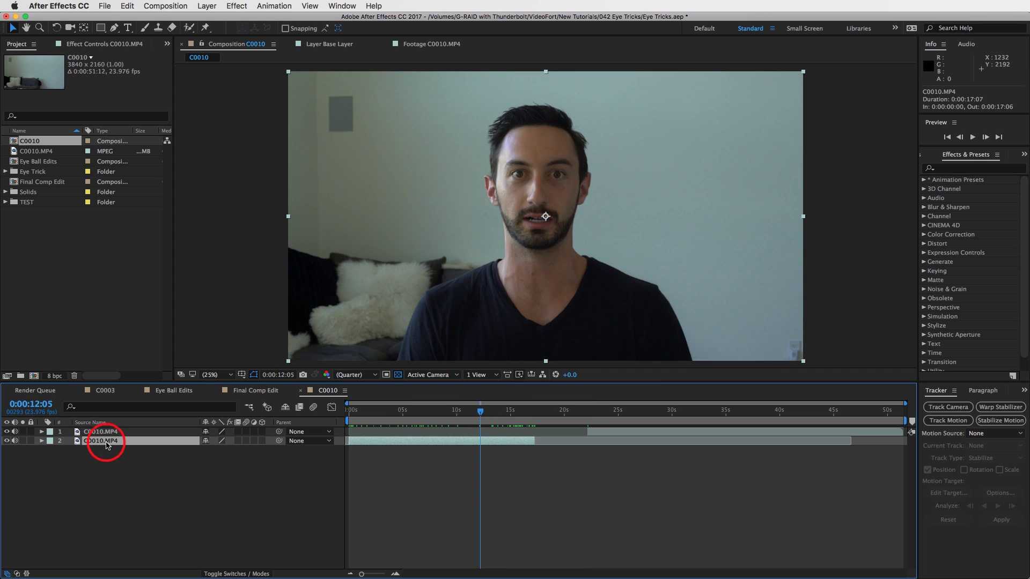
pyautogui.press('Return')
pyautogui.write('Base L')
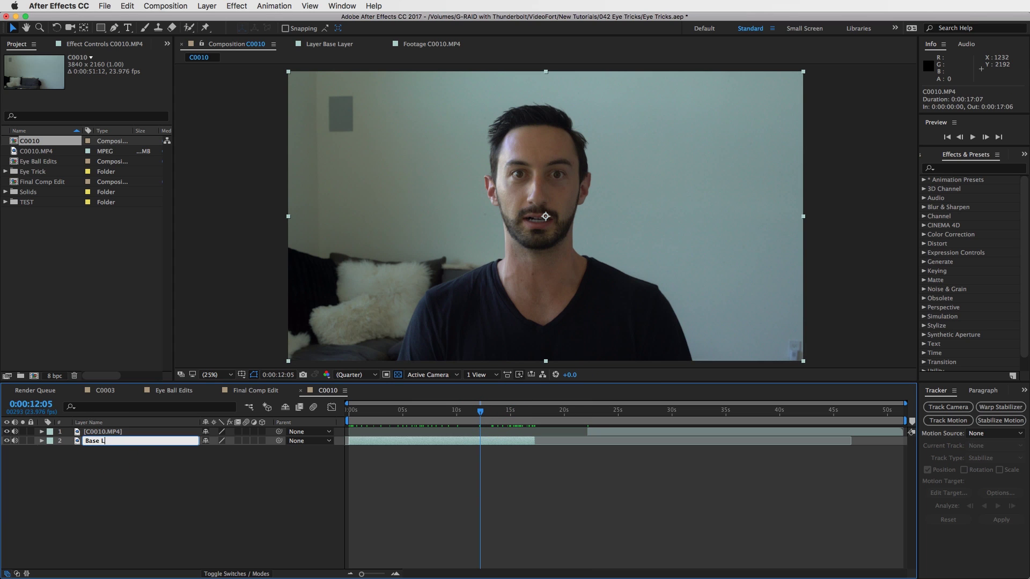
pyautogui.write('ayer')
pyautogui.press('Return')
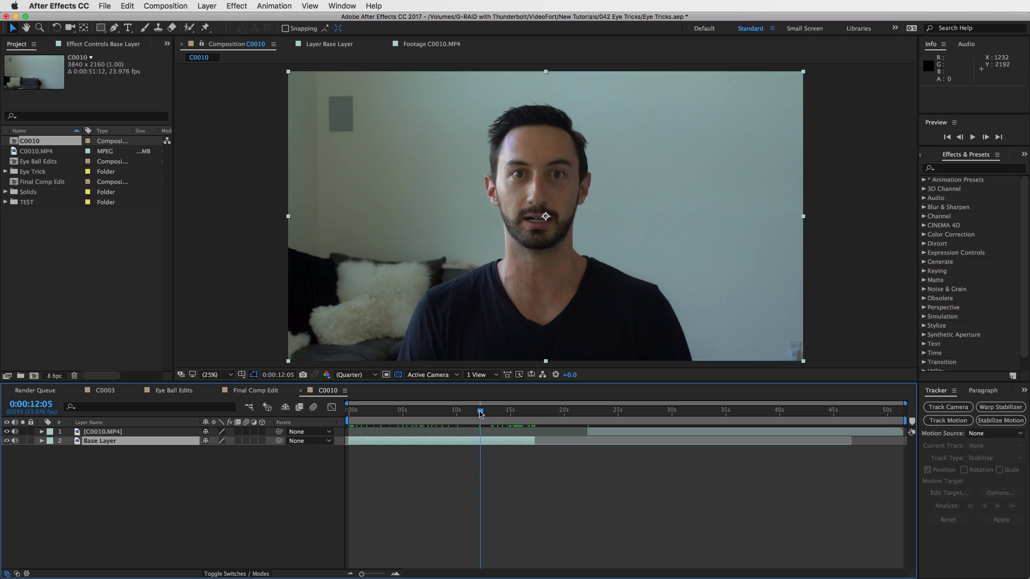
# Split Base Layer at 0:00:12:14.
pyautogui.moveTo(479, 413)
pyautogui.mouseDown()
pyautogui.moveTo(465, 415)
pyautogui.moveTo(484, 417)
pyautogui.mouseUp()
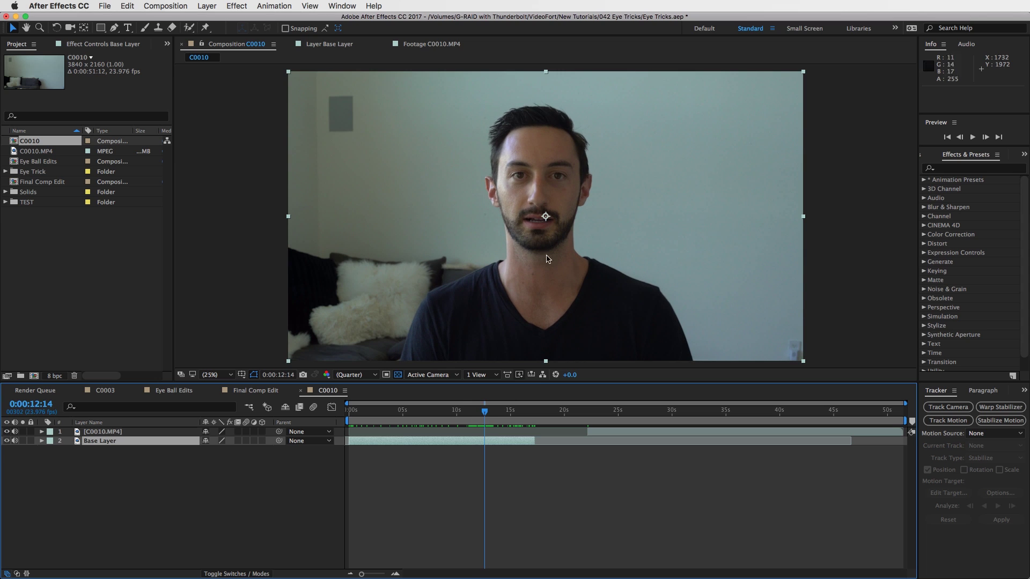
pyautogui.click(485, 442)
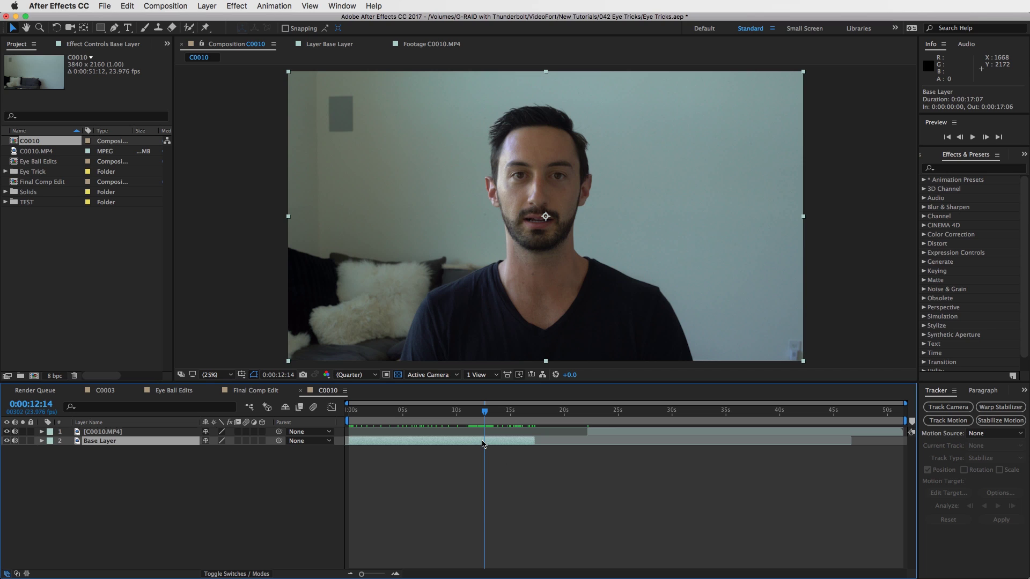
pyautogui.press('super+shift+d')
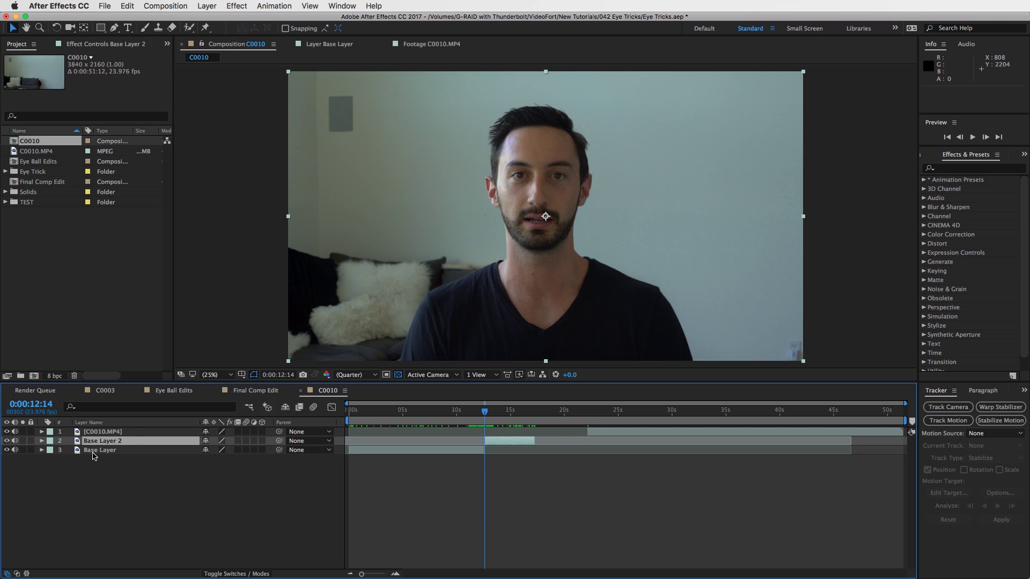
# Rename the second portion of the split base clip "Base Layer ENDING".
pyautogui.click(118, 443)
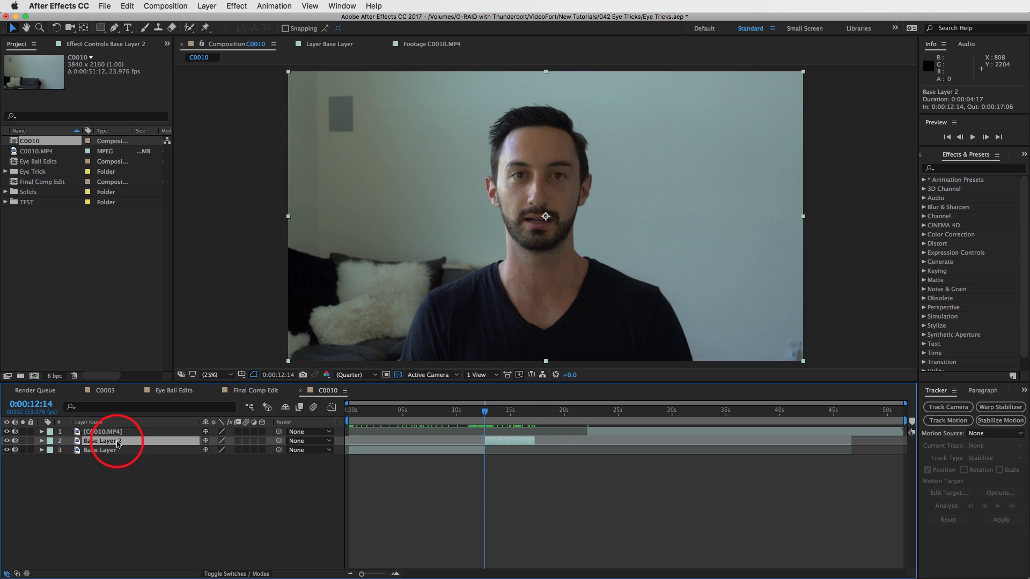
pyautogui.press('Return')
pyautogui.press('Right')
pyautogui.press('BackSpace')
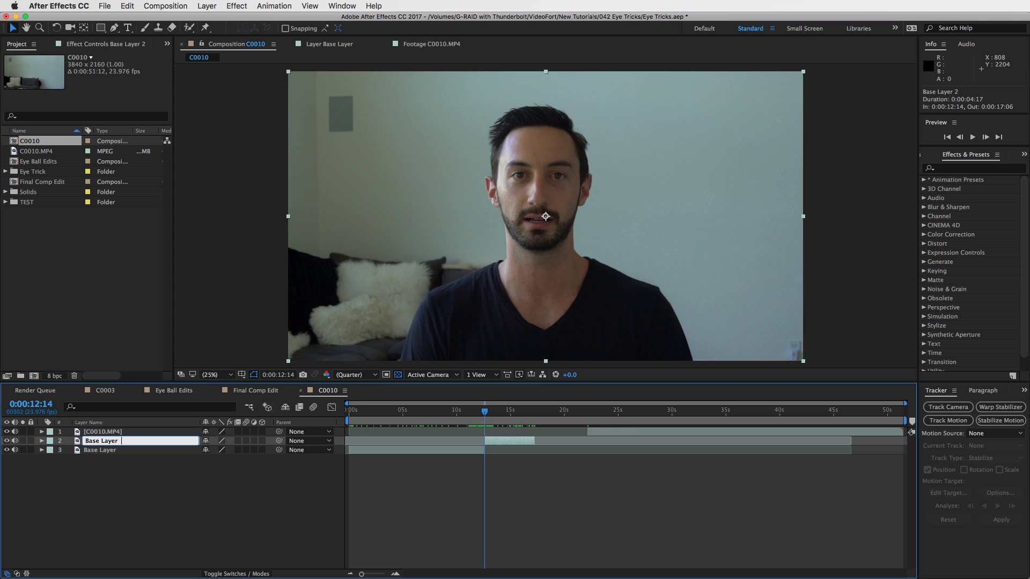
pyautogui.write('ENDING')
pyautogui.press('Return')
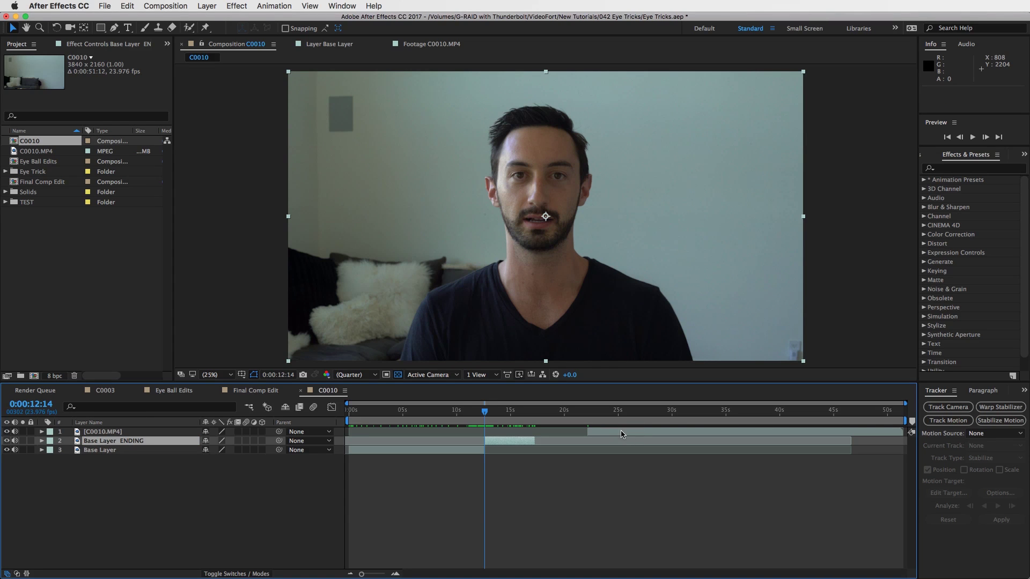
# Trim the start of the top C0010.MP4 layer to 0:00:26:16, where the still stare into the camera begins.
pyautogui.click(617, 412)
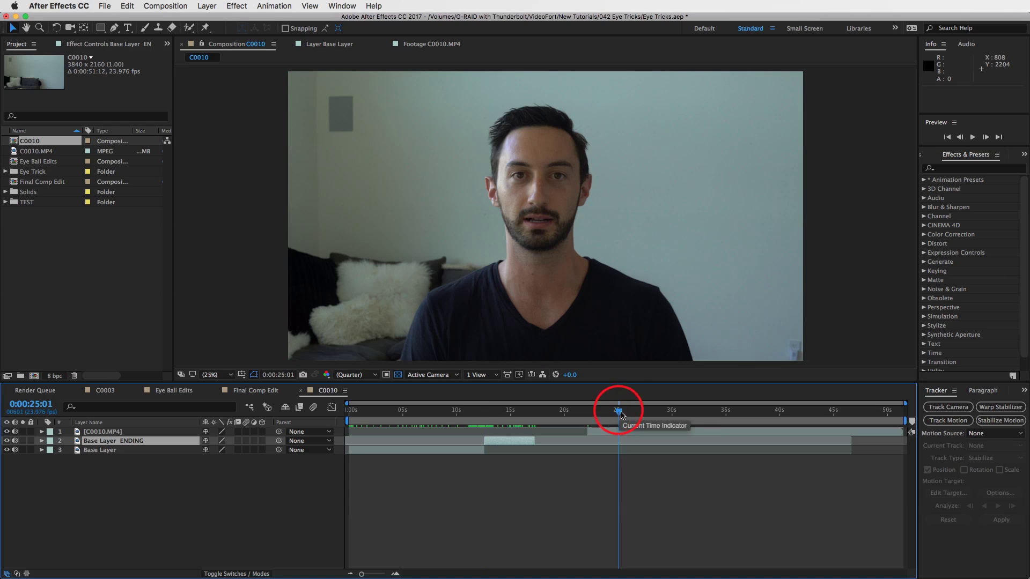
pyautogui.moveTo(617, 412)
pyautogui.mouseDown()
pyautogui.moveTo(665, 414)
pyautogui.moveTo(626, 414)
pyautogui.moveTo(636, 416)
pyautogui.mouseUp()
pyautogui.click(638, 416)
pyautogui.click(620, 414)
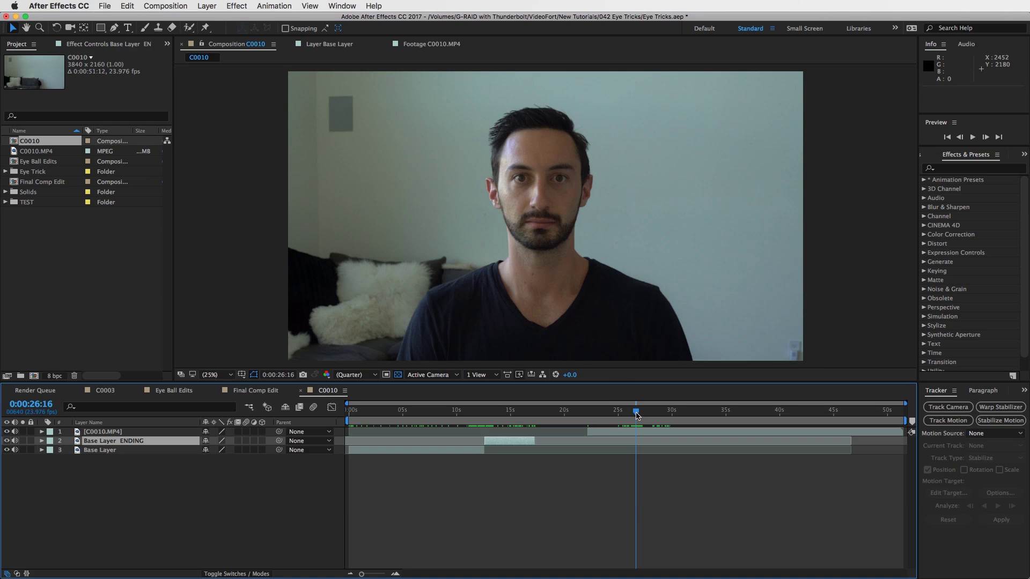
pyautogui.press('super+z')
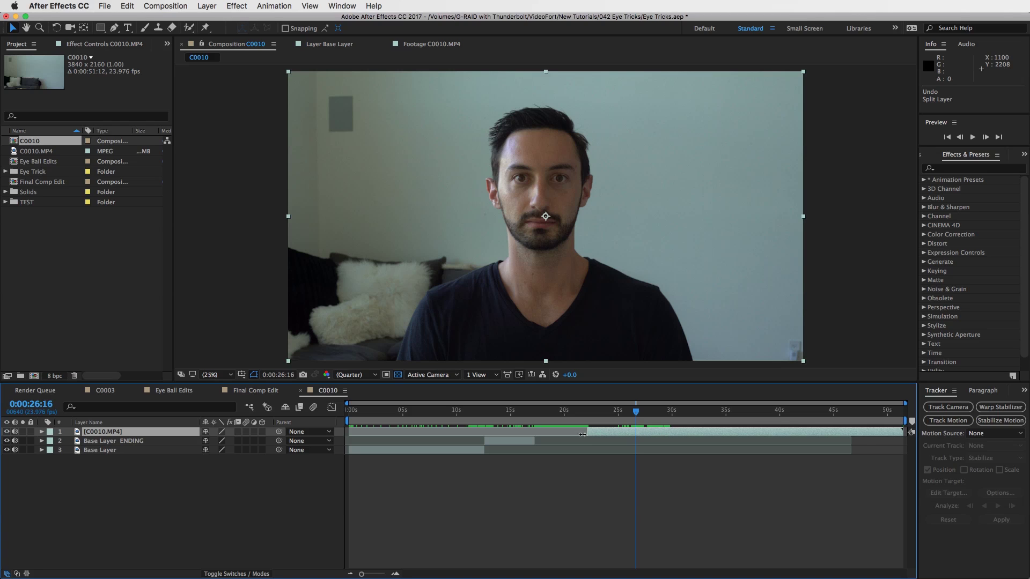
pyautogui.moveTo(586, 434); pyautogui.dragTo(635, 432)
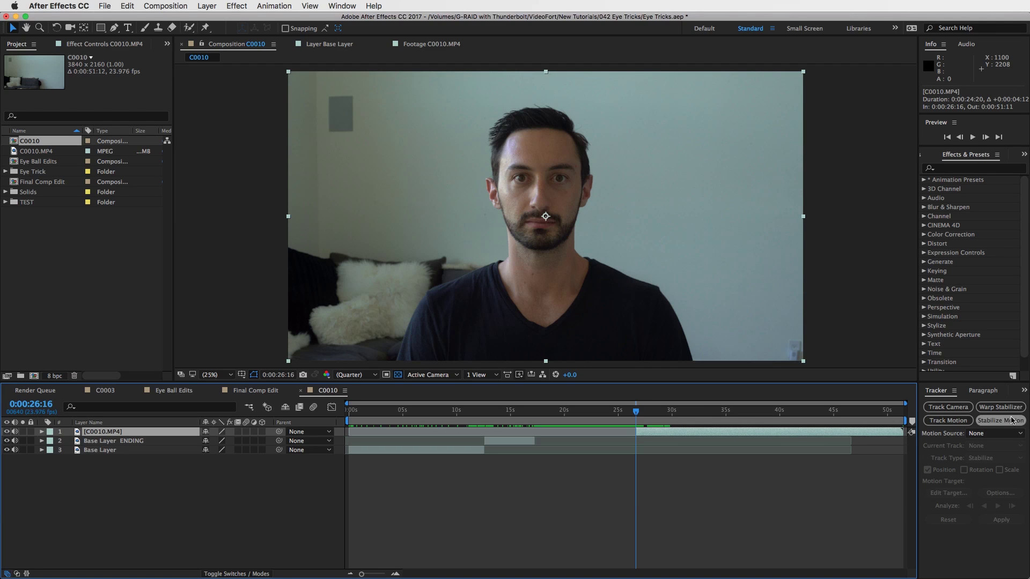
# Apply Warp Stabilizer to the trimmed C0010.MP4 layer and set its framing to Stabilize Only.
pyautogui.click(654, 432)
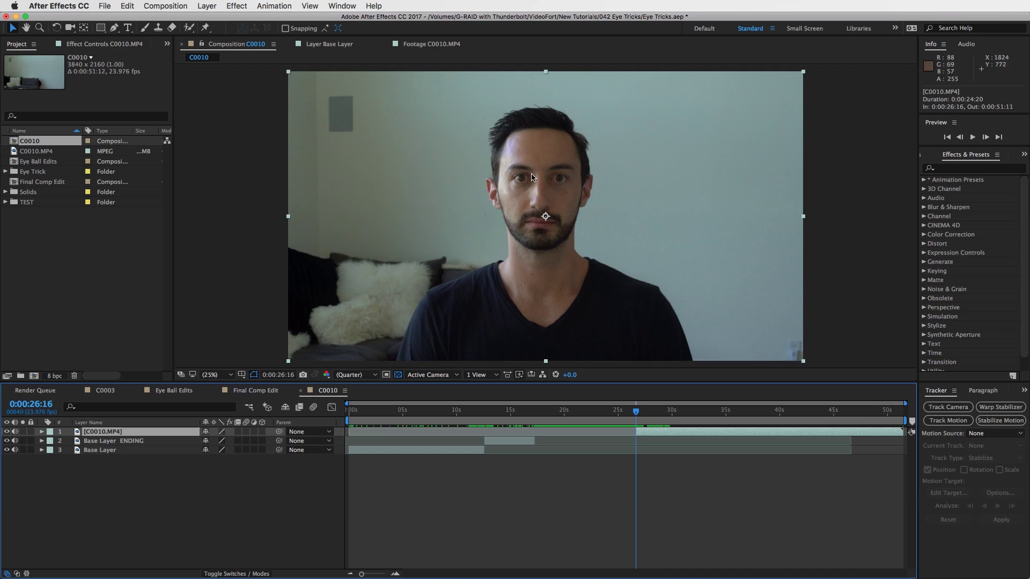
pyautogui.click(988, 409)
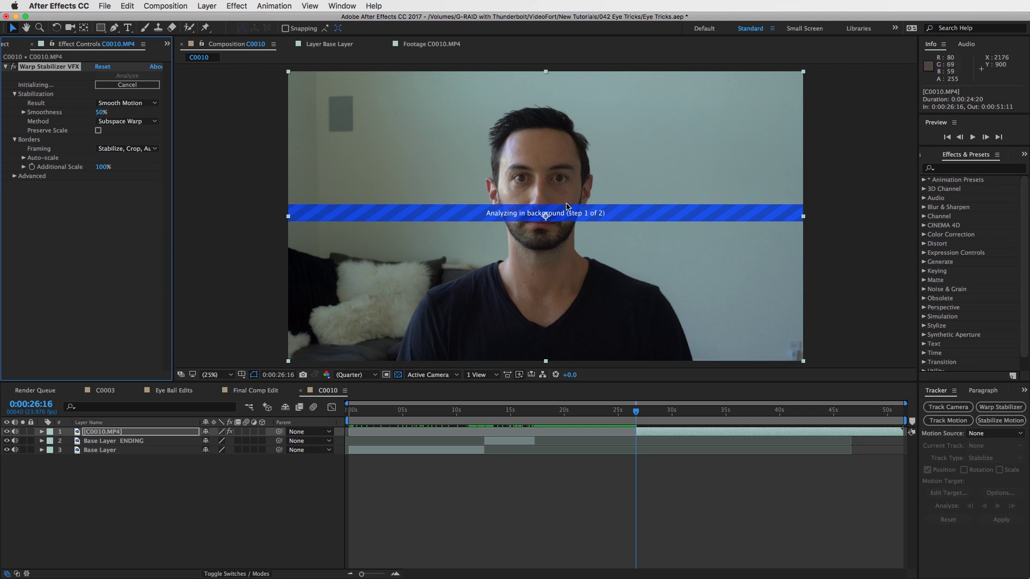
pyautogui.click(989, 425)
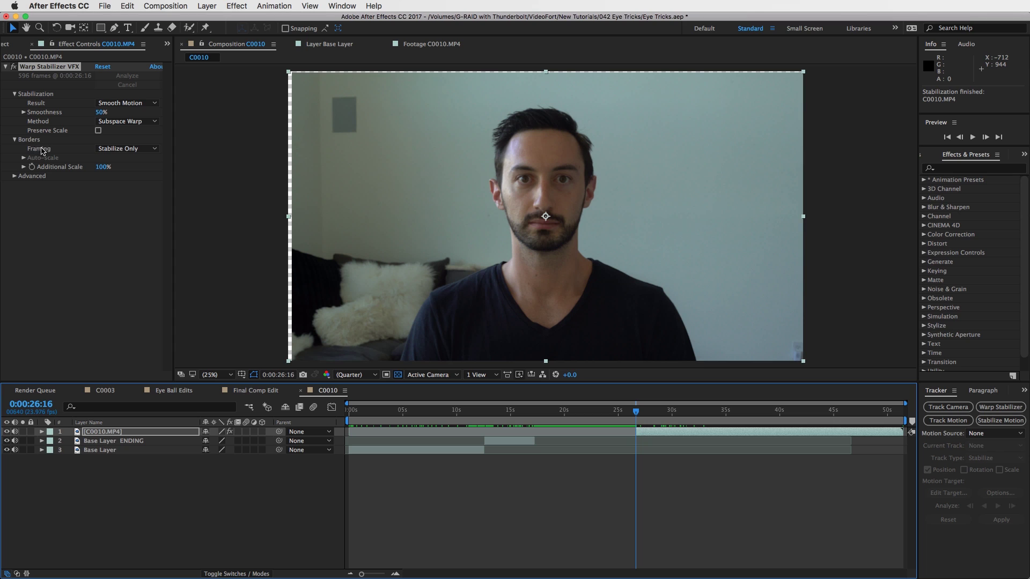
pyautogui.click(148, 151)
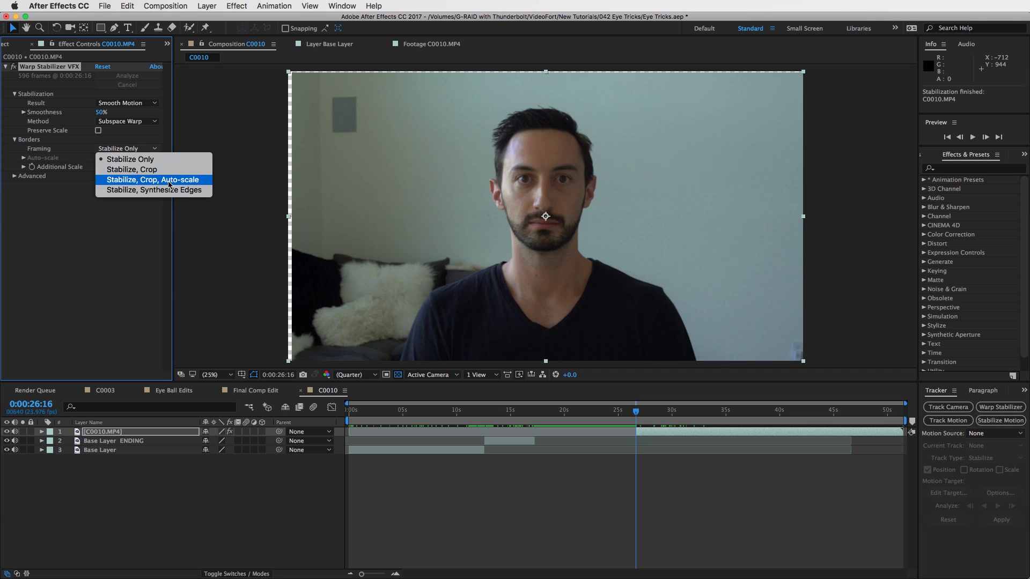
pyautogui.click(144, 138)
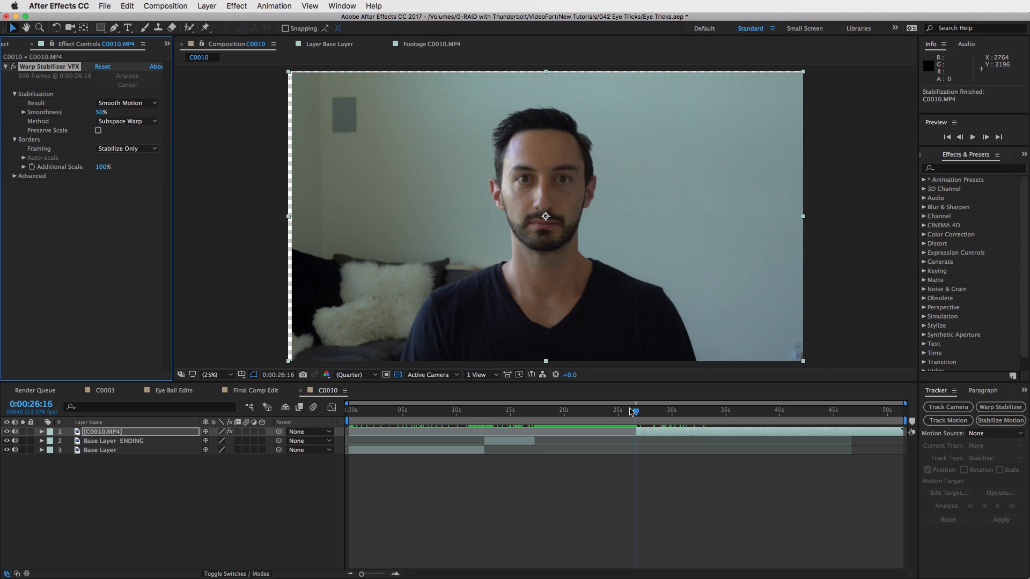
# Split the stabilized C0010.MP4 layer at 0:00:29:16 and move the earlier three-second section to start at 0:00:17:14.
pyautogui.click(664, 432)
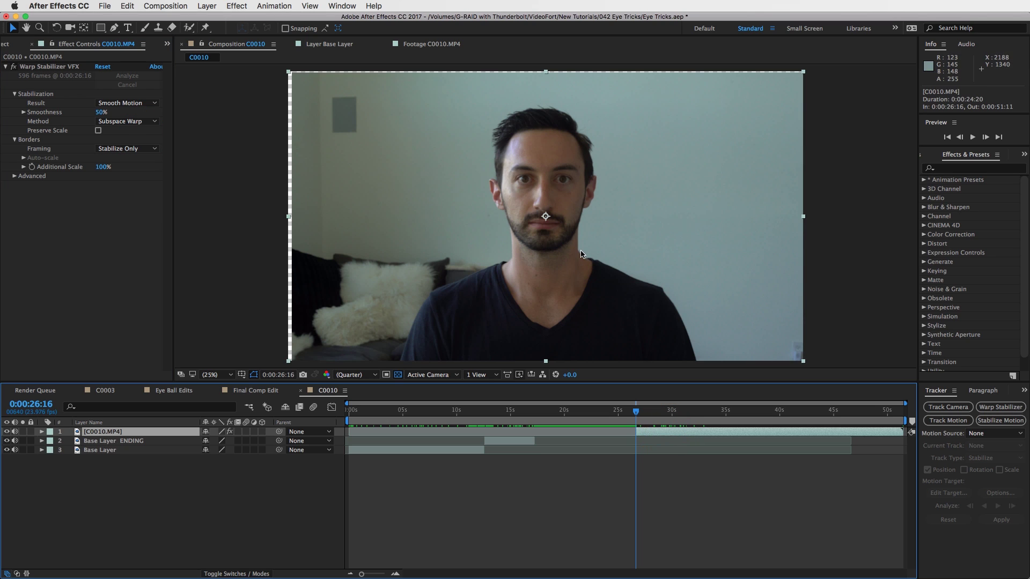
pyautogui.moveTo(636, 412); pyautogui.dragTo(670, 412)
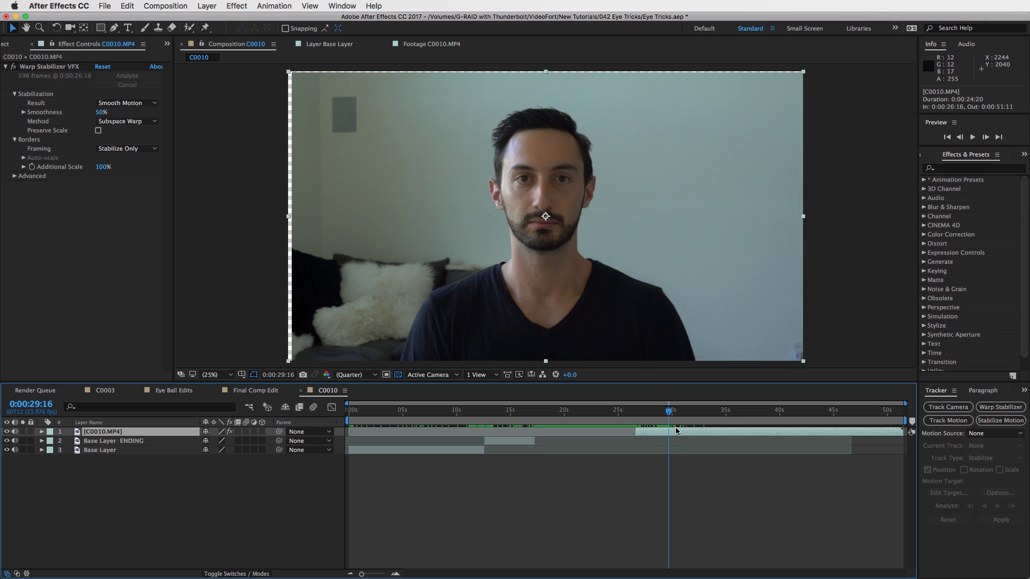
pyautogui.press('super+shift+d')
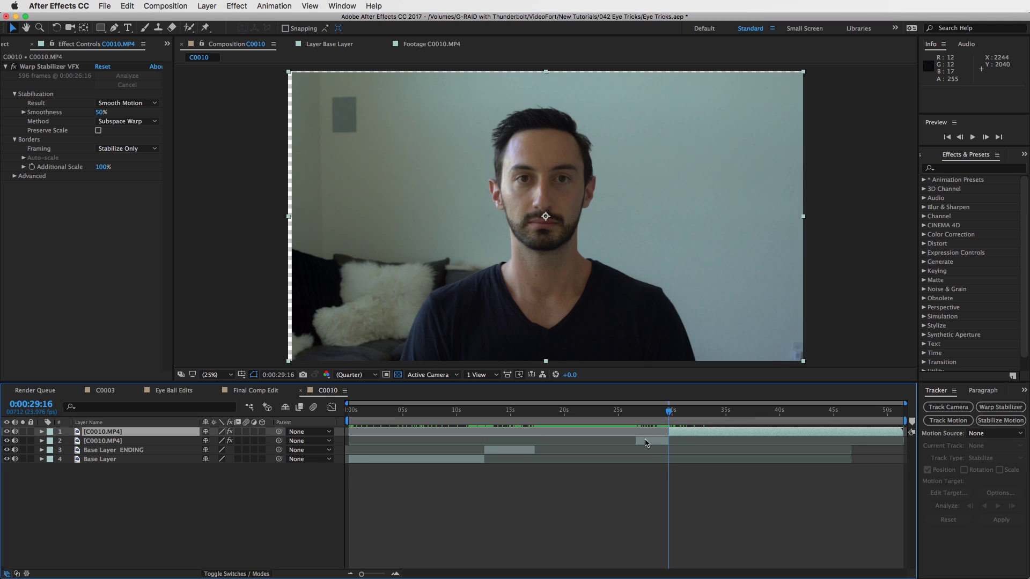
pyautogui.click(645, 442)
pyautogui.moveTo(648, 441); pyautogui.dragTo(553, 443)
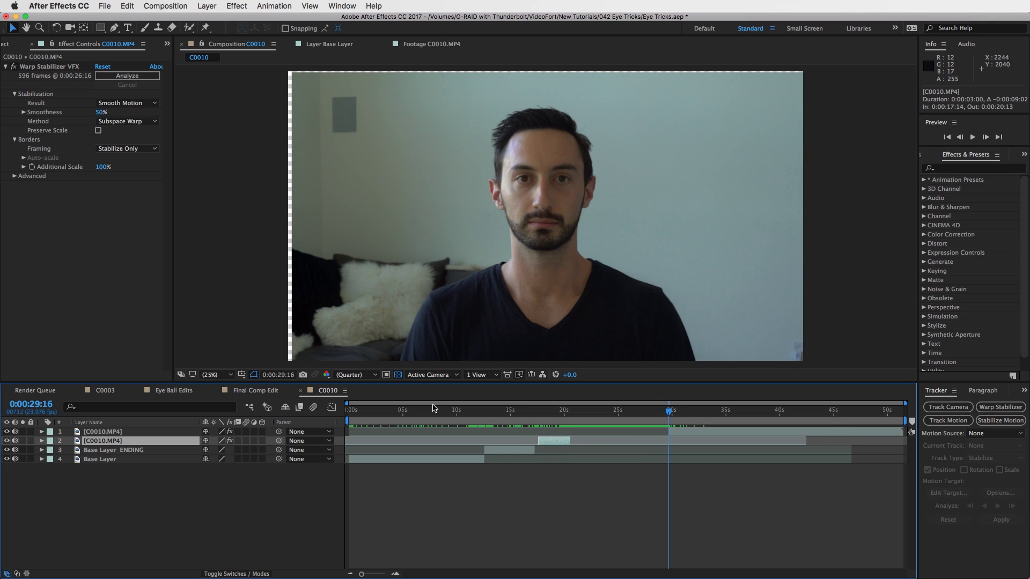
# Motion-track Base Layer's position from 0:00:07:22, with Track Point 1 enlarged over the inner corner of the image-left eye, analyzing forward to the clip's end.
pyautogui.click(404, 414)
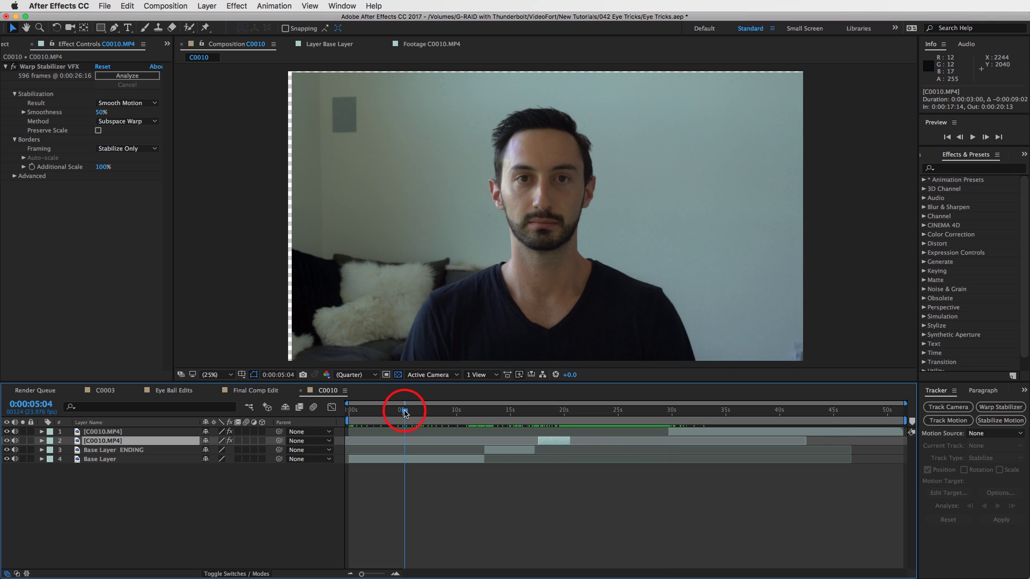
pyautogui.click(404, 458)
pyautogui.moveTo(405, 413); pyautogui.dragTo(435, 420)
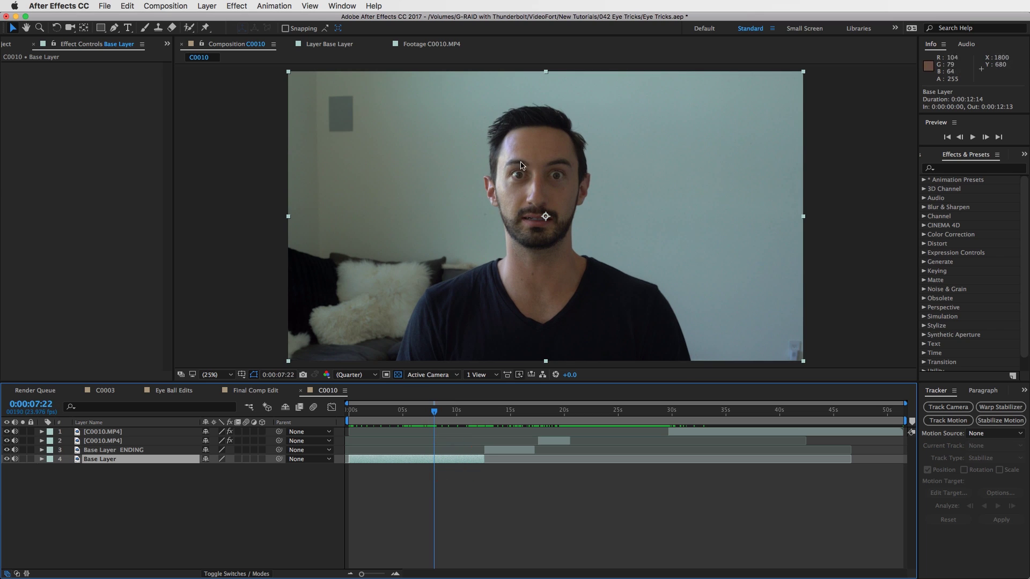
pyautogui.press('.')
pyautogui.press('.')
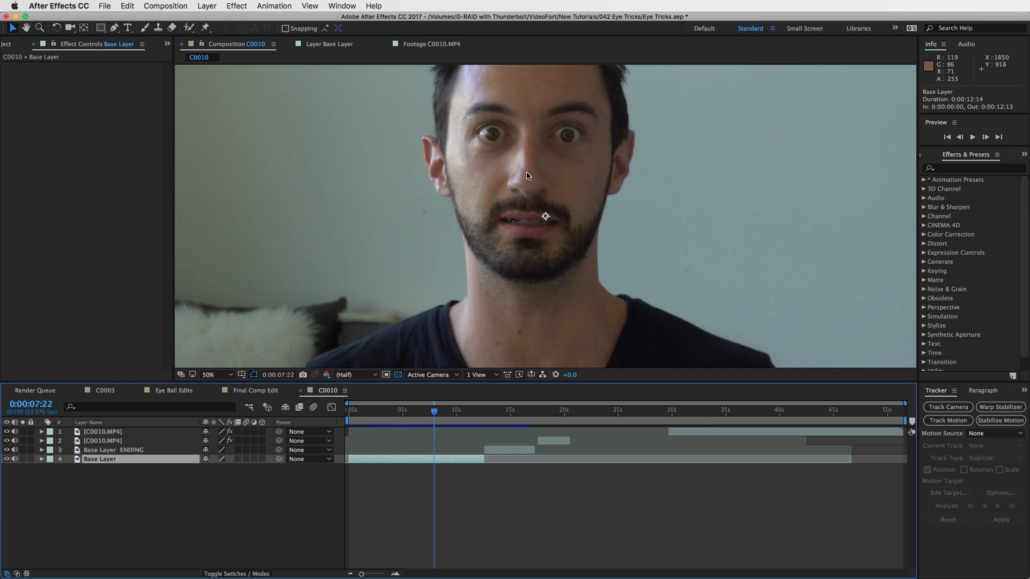
pyautogui.moveTo(493, 109); pyautogui.dragTo(493, 177)
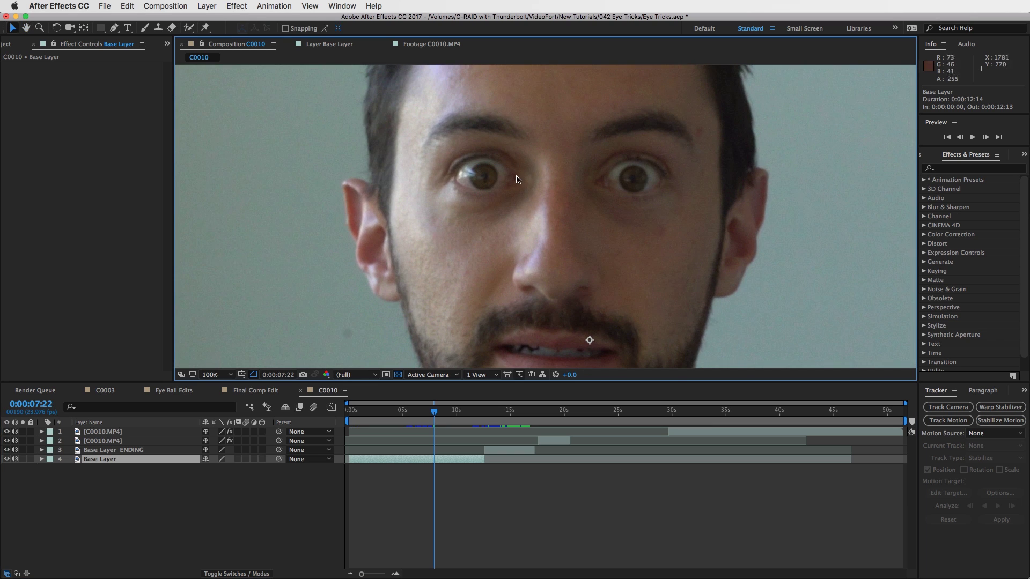
pyautogui.click(948, 421)
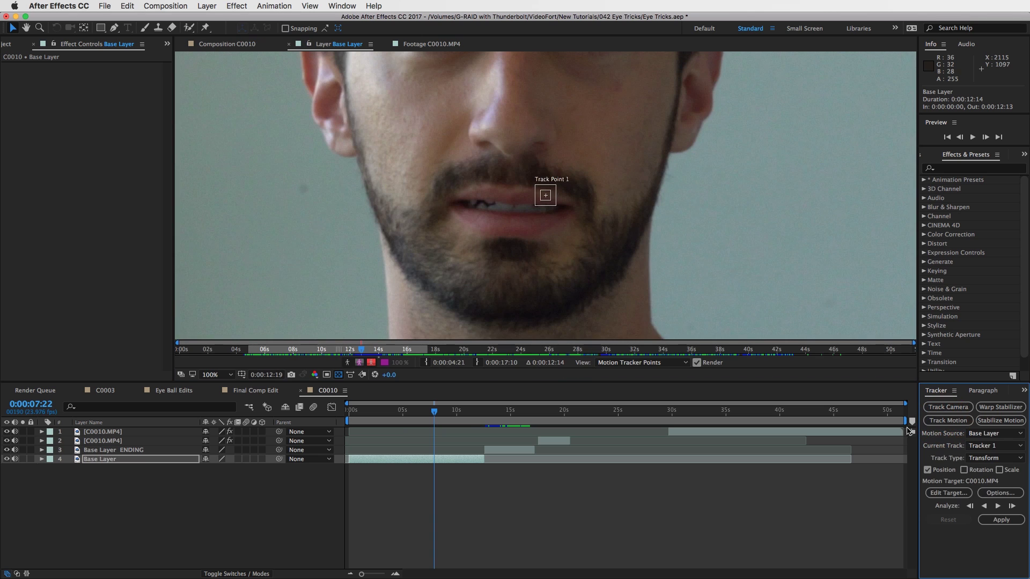
pyautogui.moveTo(555, 193); pyautogui.dragTo(490, 184)
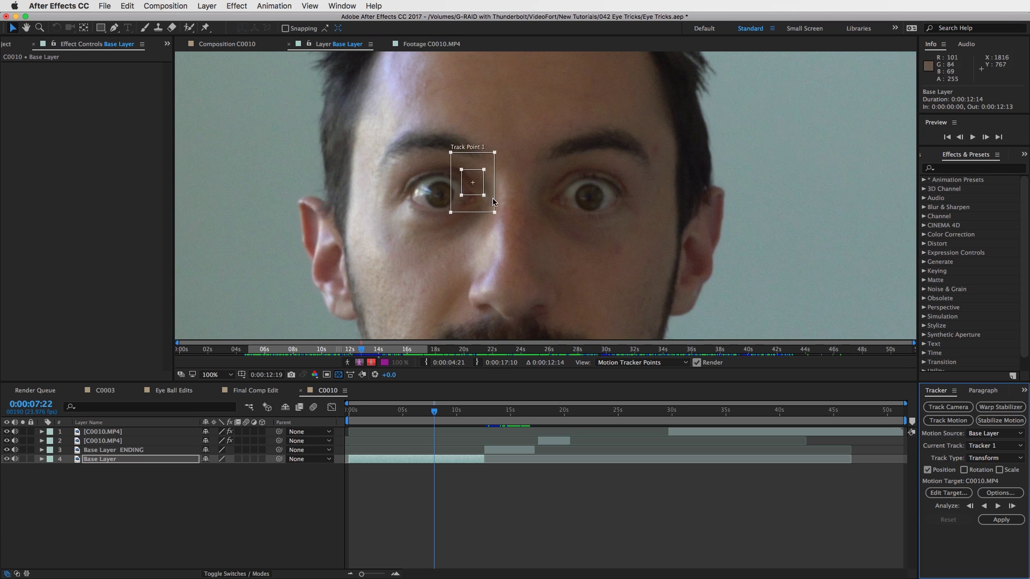
pyautogui.click(998, 506)
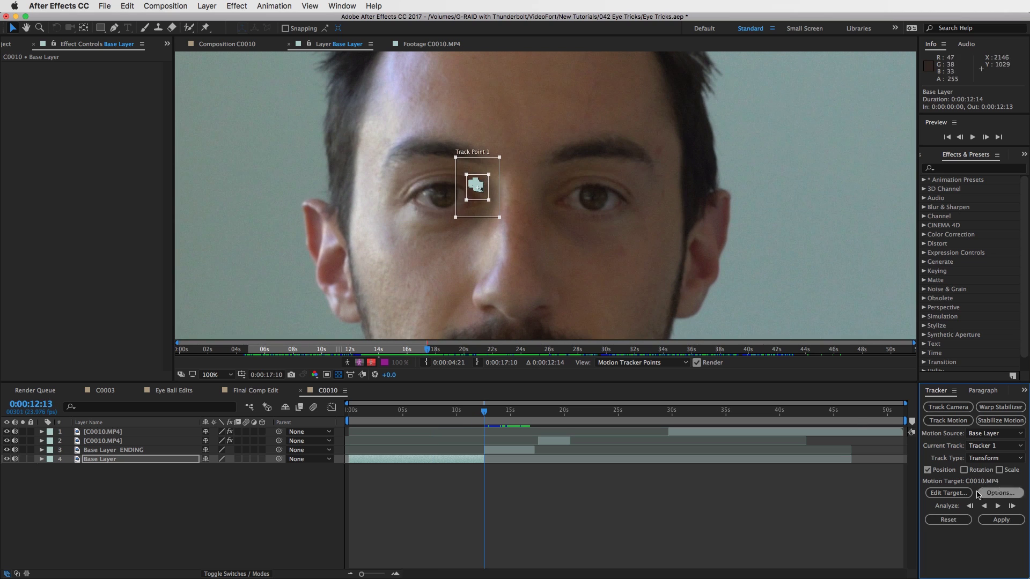
# Create a new null object in the C0010 composition to receive the tracked motion.
pyautogui.click(208, 6)
pyautogui.moveTo(231, 19)
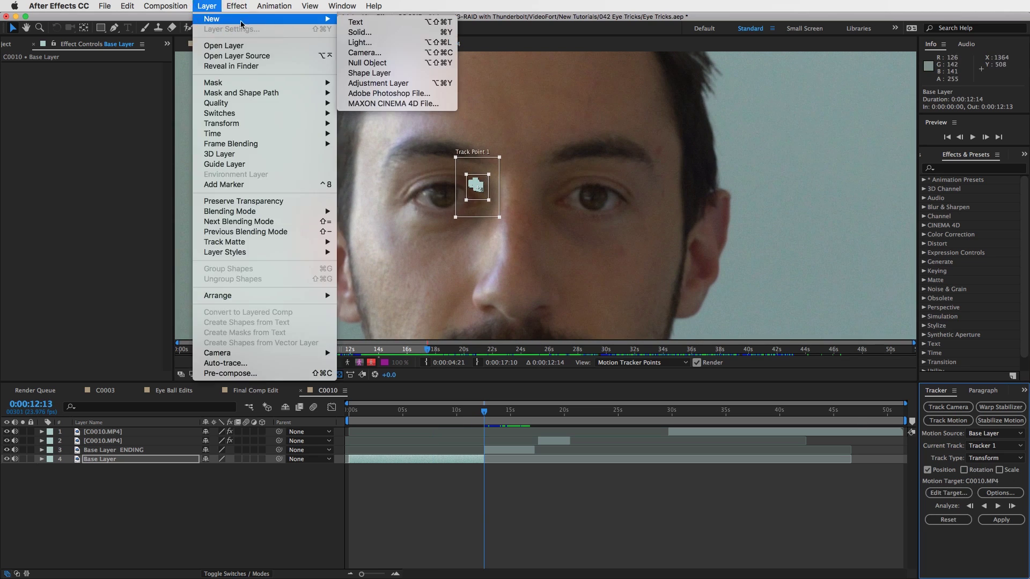
pyautogui.click(406, 65)
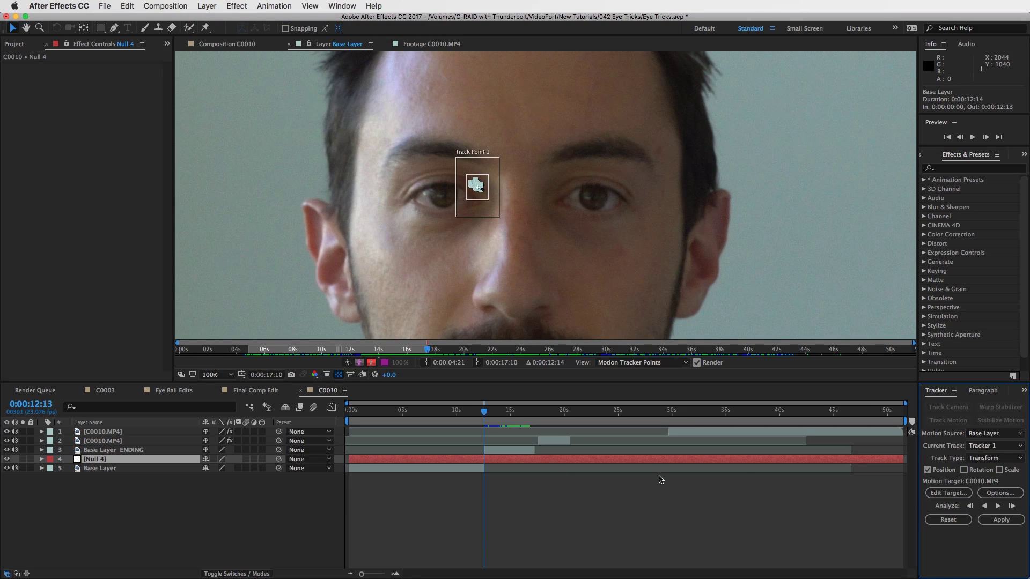
# Set the tracker's motion target to Null 4 and apply the tracking data in X and Y.
pyautogui.click(948, 493)
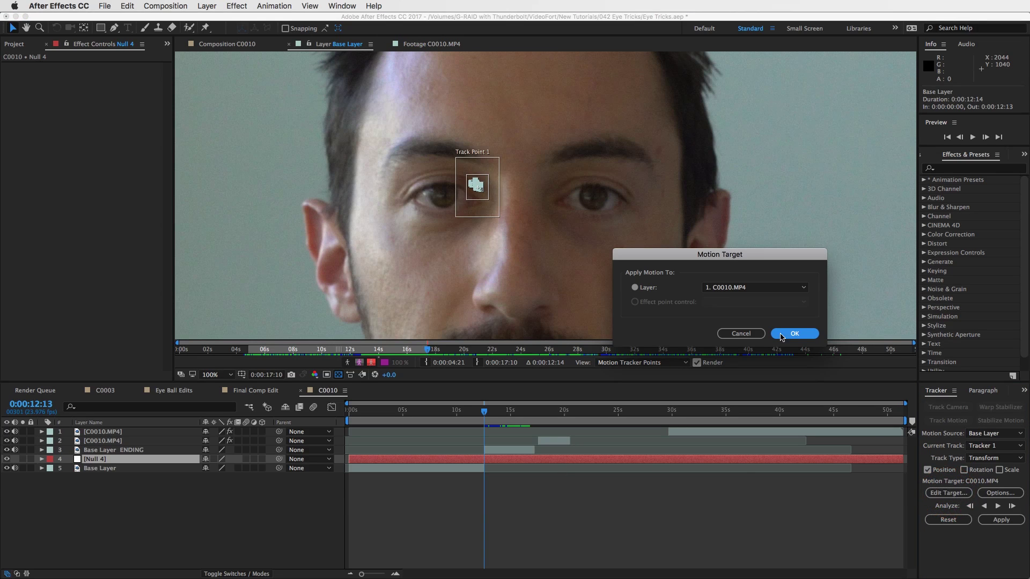
pyautogui.click(755, 287)
pyautogui.click(734, 328)
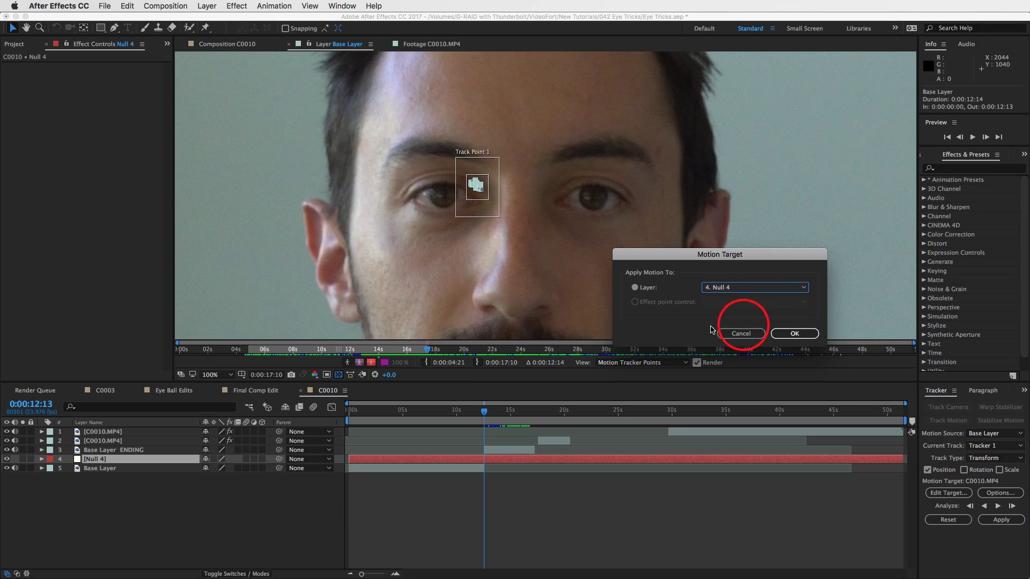
pyautogui.click(794, 333)
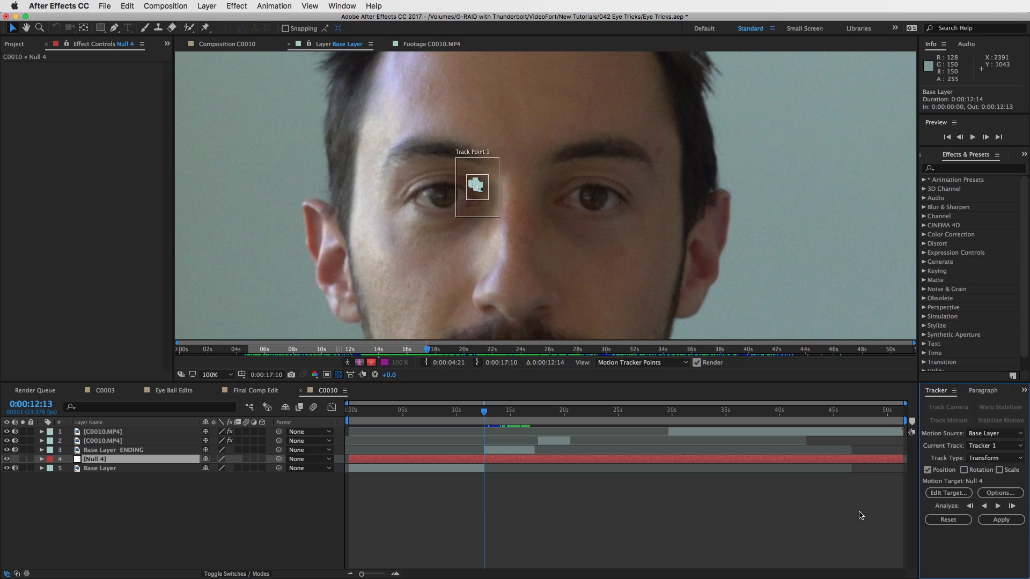
pyautogui.click(1011, 520)
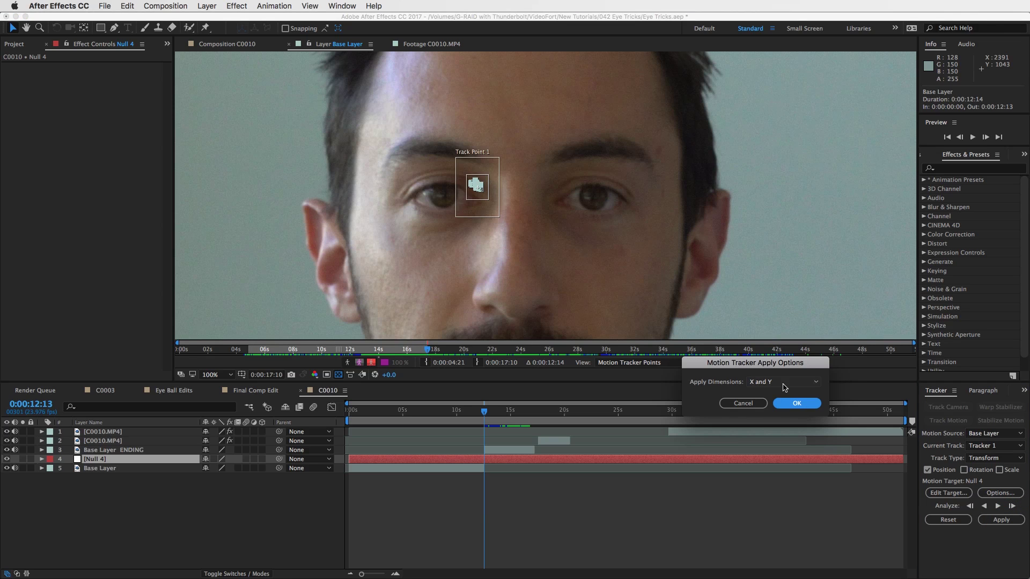
pyautogui.click(796, 403)
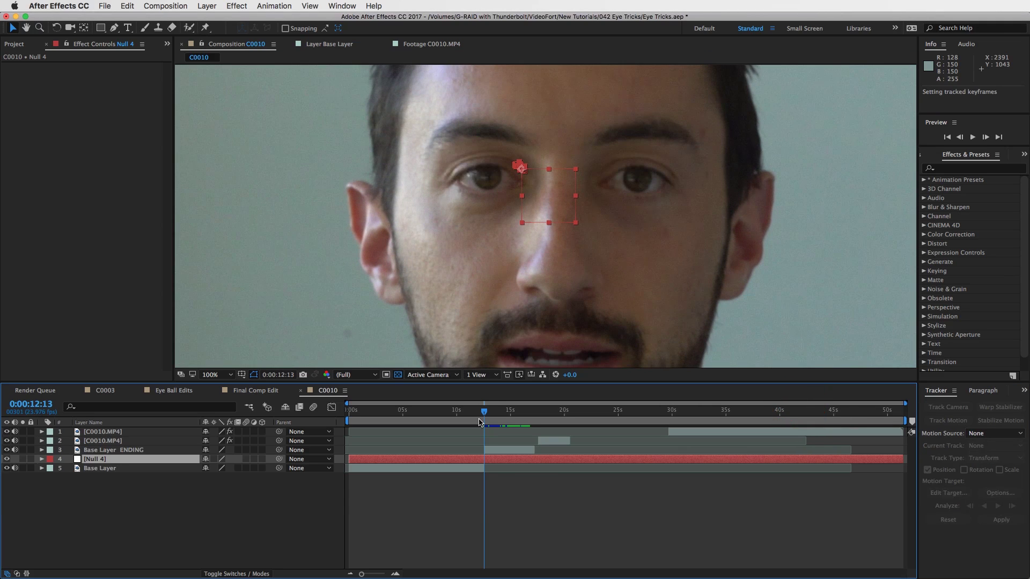
# Reveal Null 4's position keyframes and trim the null to their range, from 0:00:07:22 to 0:00:12:14.
pyautogui.moveTo(482, 410); pyautogui.dragTo(463, 411)
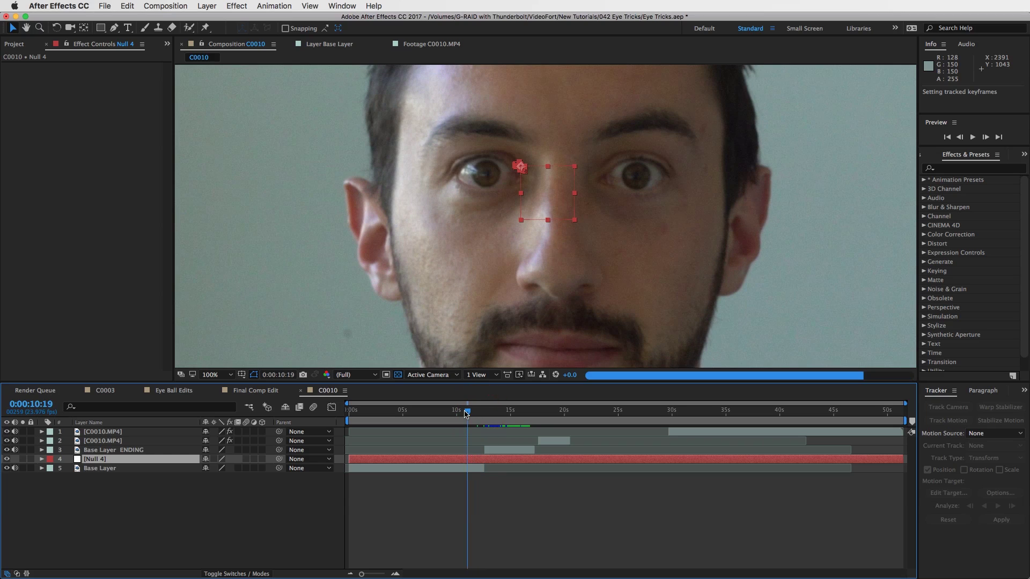
pyautogui.click(470, 460)
pyautogui.press('u')
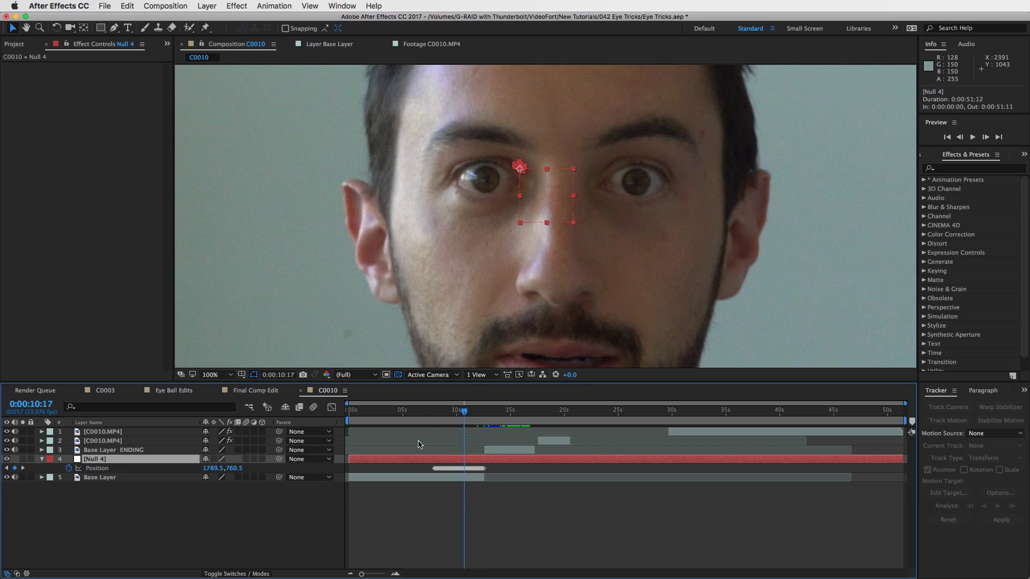
pyautogui.click(434, 411)
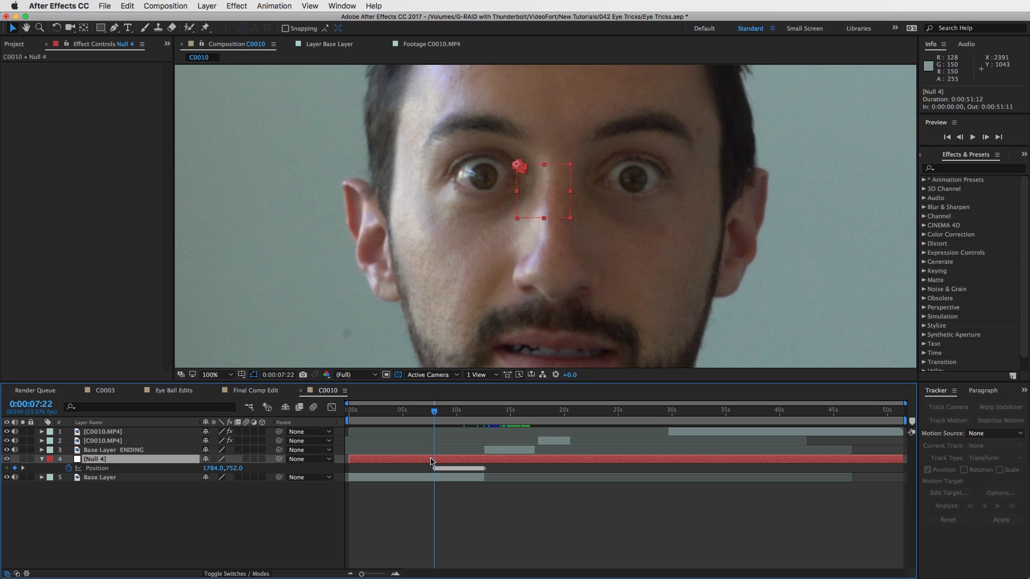
pyautogui.hotkey('alt', '[')
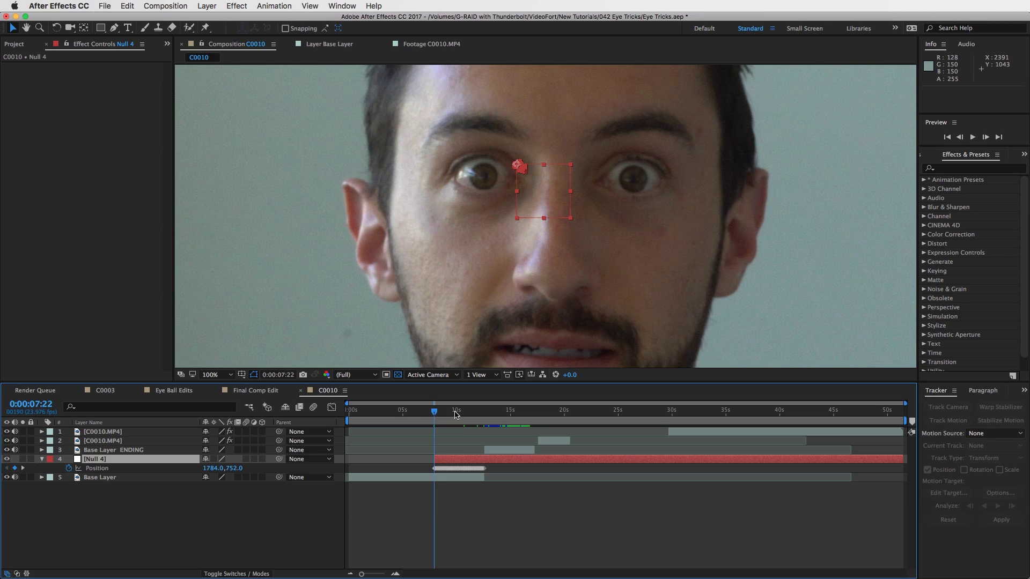
pyautogui.moveTo(477, 413); pyautogui.dragTo(486, 414)
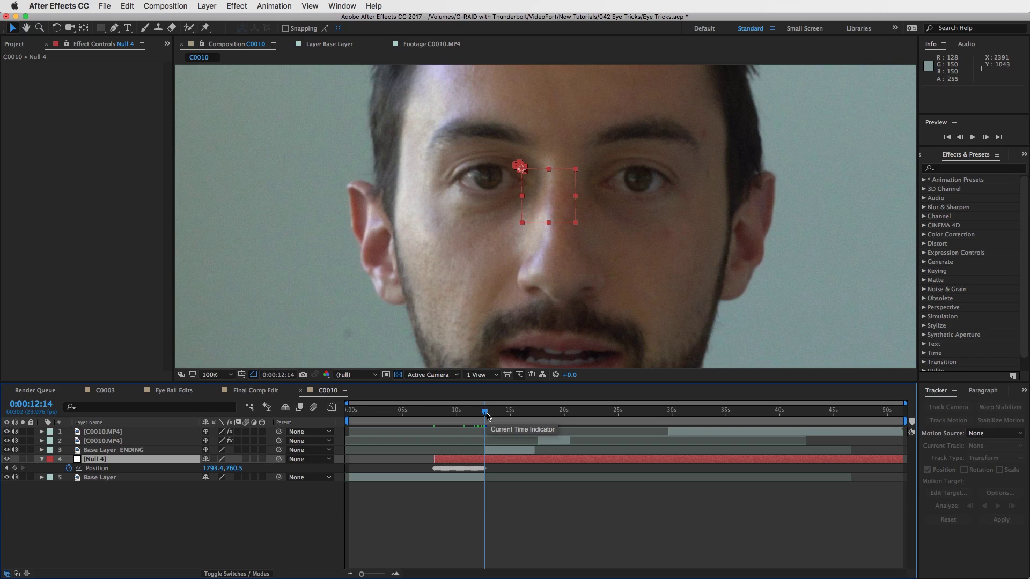
pyautogui.hotkey('alt', ']')
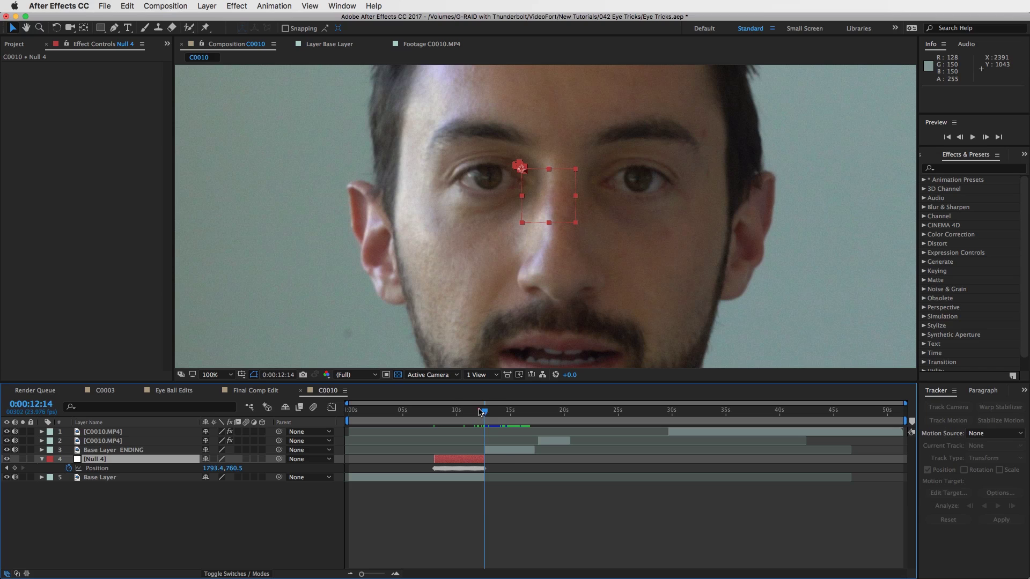
# Rename the three-second stabilized C0010.MP4 layer to "Eyes Wide Shut".
pyautogui.moveTo(480, 412); pyautogui.dragTo(451, 411)
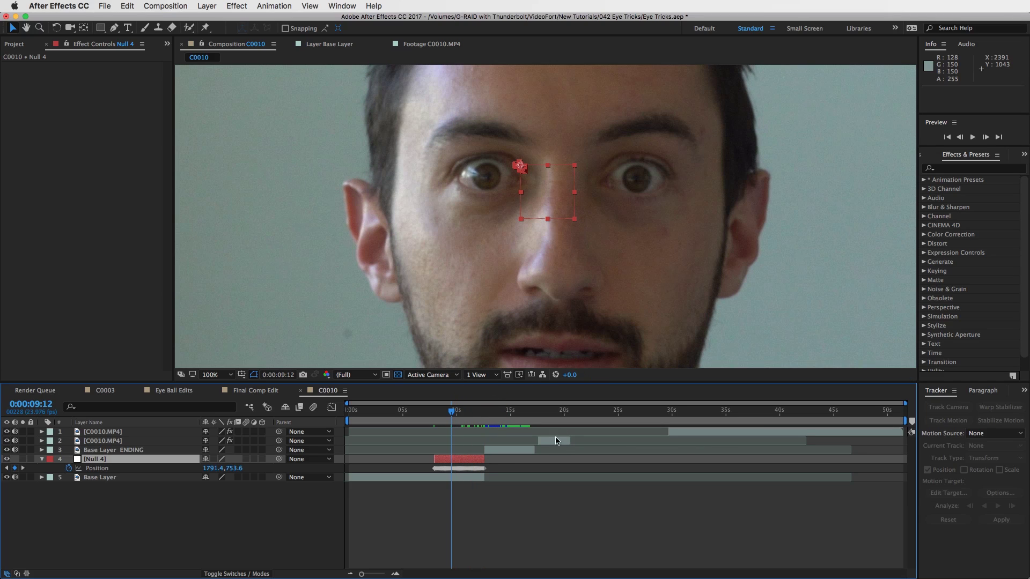
pyautogui.click(556, 442)
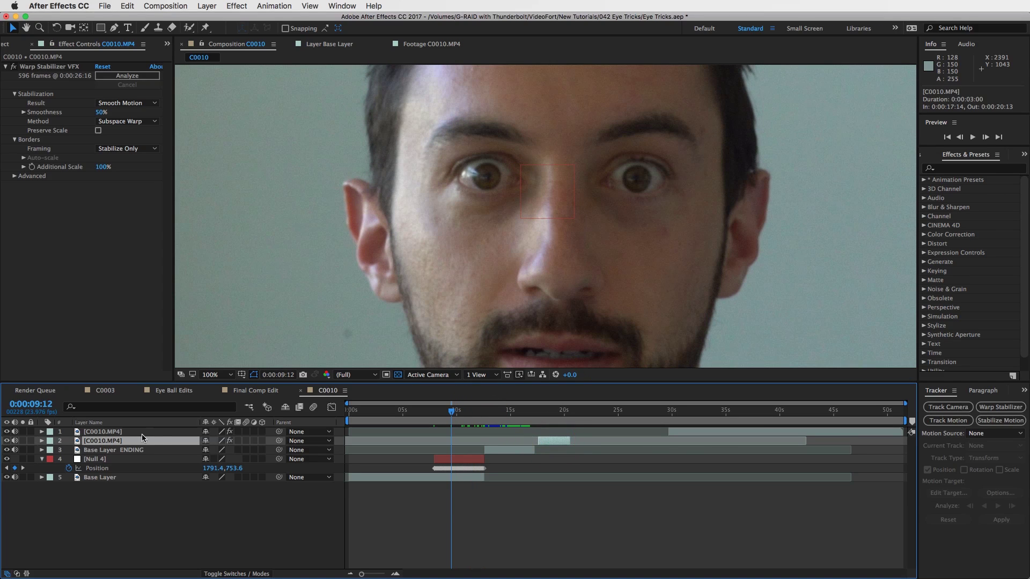
pyautogui.press('Return')
pyautogui.write('Eyes Wide Shut')
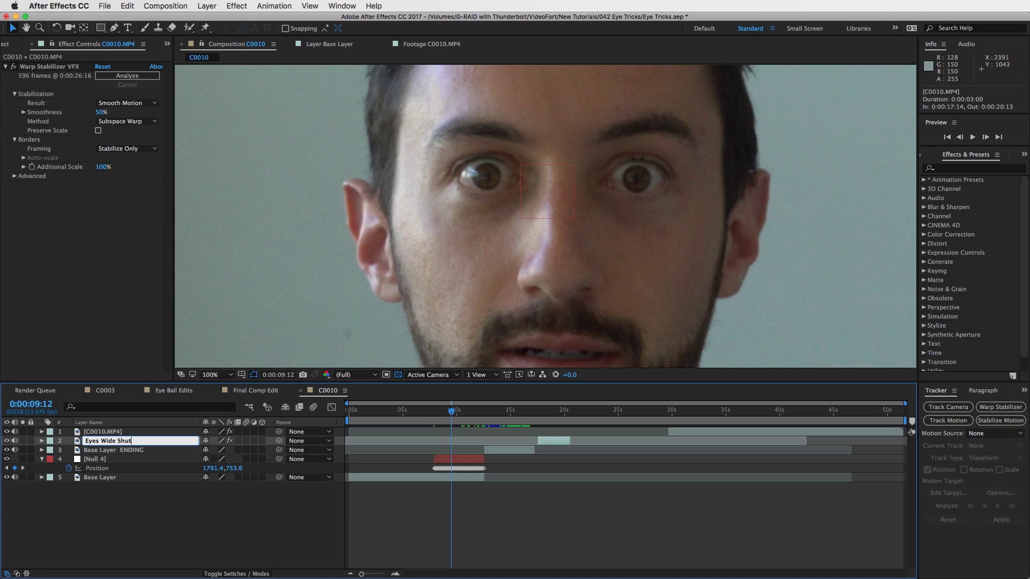
pyautogui.press('Return')
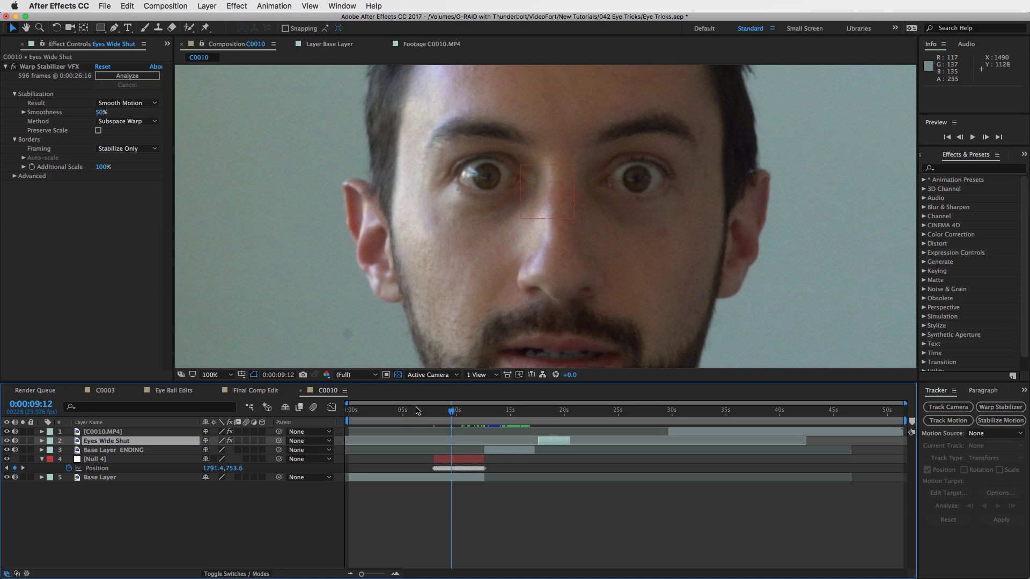
# Move the Eyes Wide Shut layer to start at 0:00:07:22 and scrub through its opening frames up to the blink.
pyautogui.moveTo(451, 415); pyautogui.dragTo(433, 410)
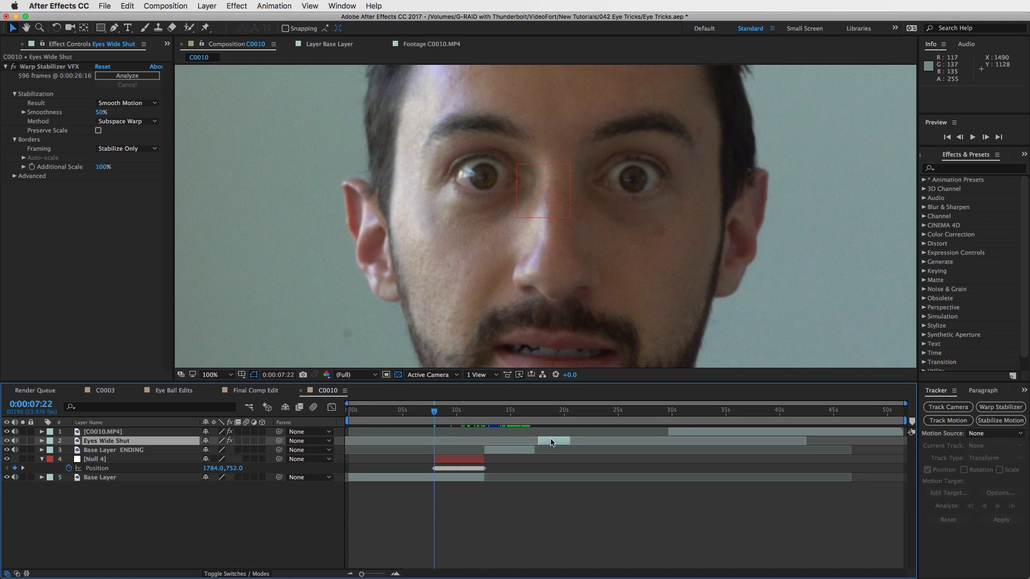
pyautogui.moveTo(552, 442); pyautogui.dragTo(449, 441)
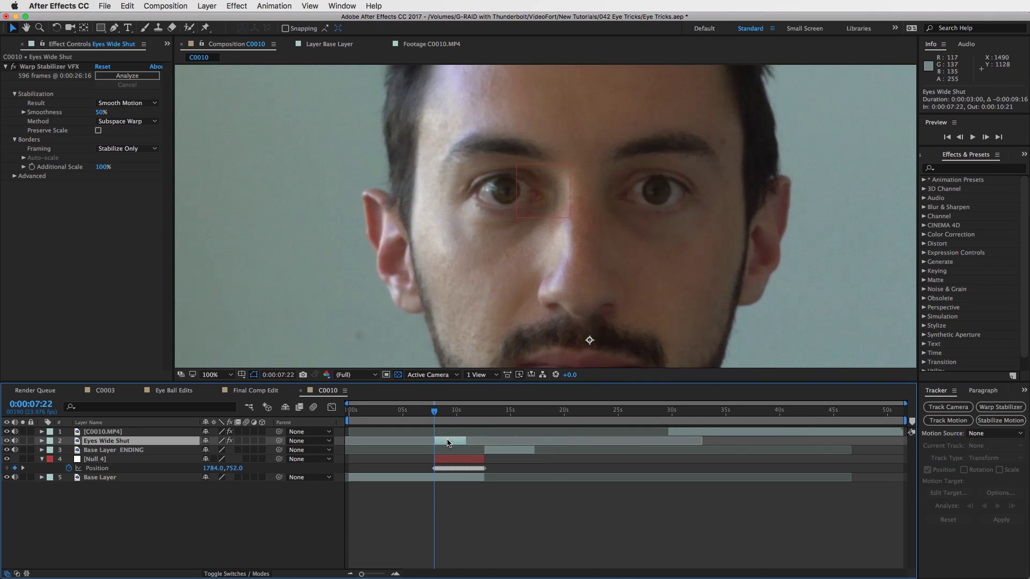
pyautogui.scroll(5, 444, 434)
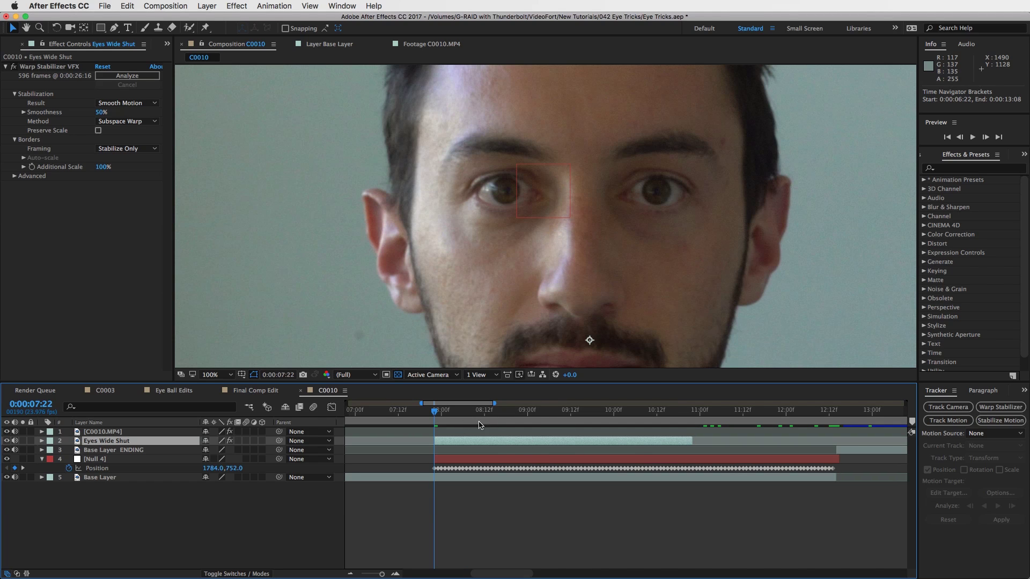
pyautogui.click(503, 442)
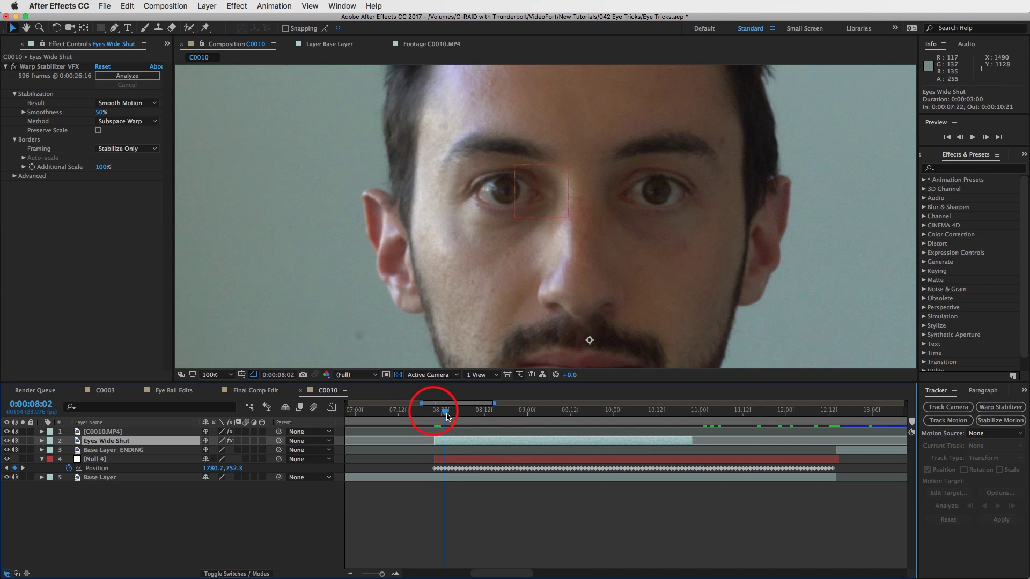
pyautogui.moveTo(433, 410); pyautogui.dragTo(454, 414)
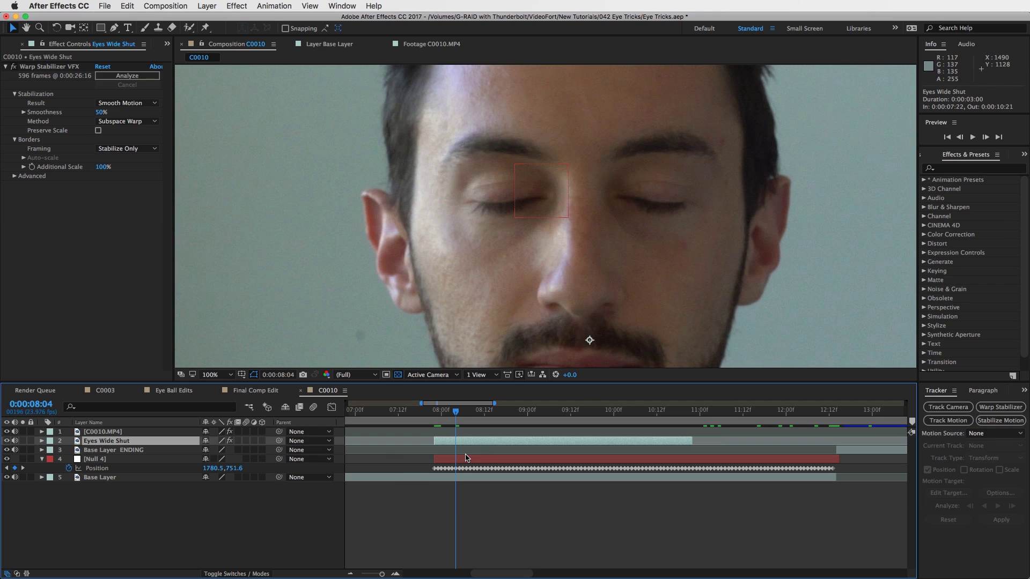
# Hide Null 4 and collapse its properties in the timeline.
pyautogui.click(7, 459)
pyautogui.click(42, 459)
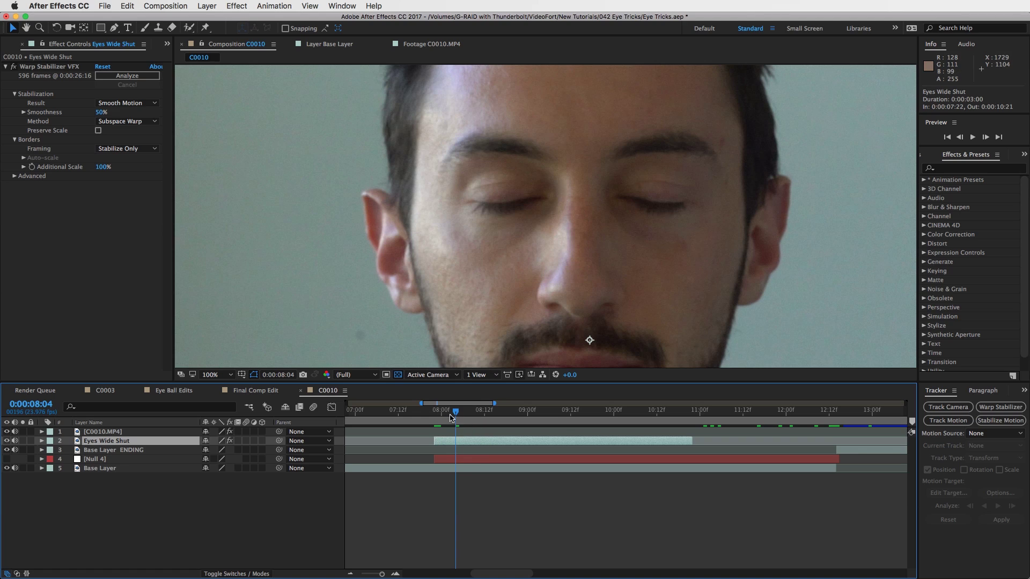
# At 0:00:07:22, draw a closed seven-point curved mask around the image-left eye on Eyes Wide Shut with the Pen tool.
pyautogui.moveTo(448, 413); pyautogui.dragTo(433, 412)
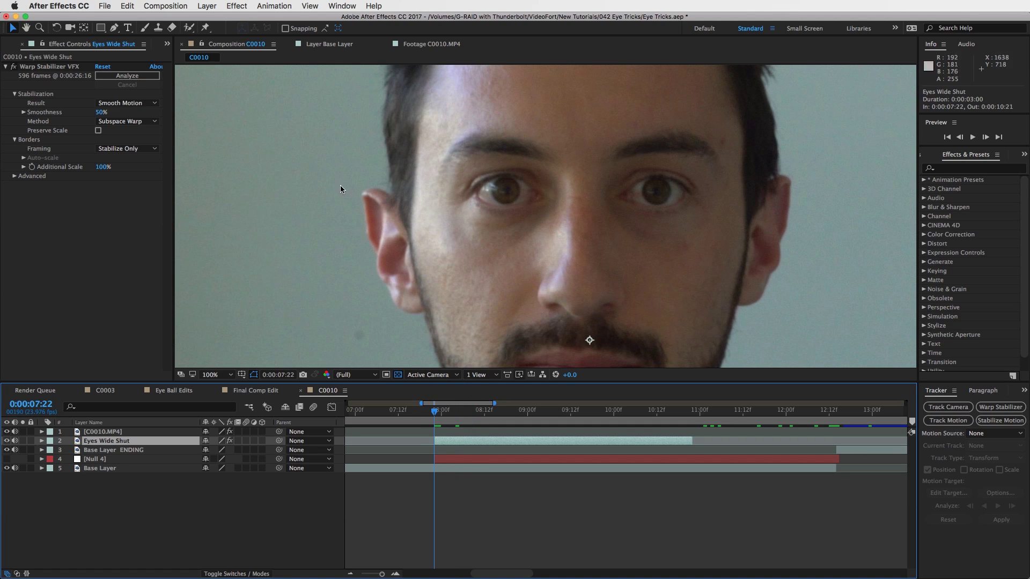
pyautogui.click(114, 29)
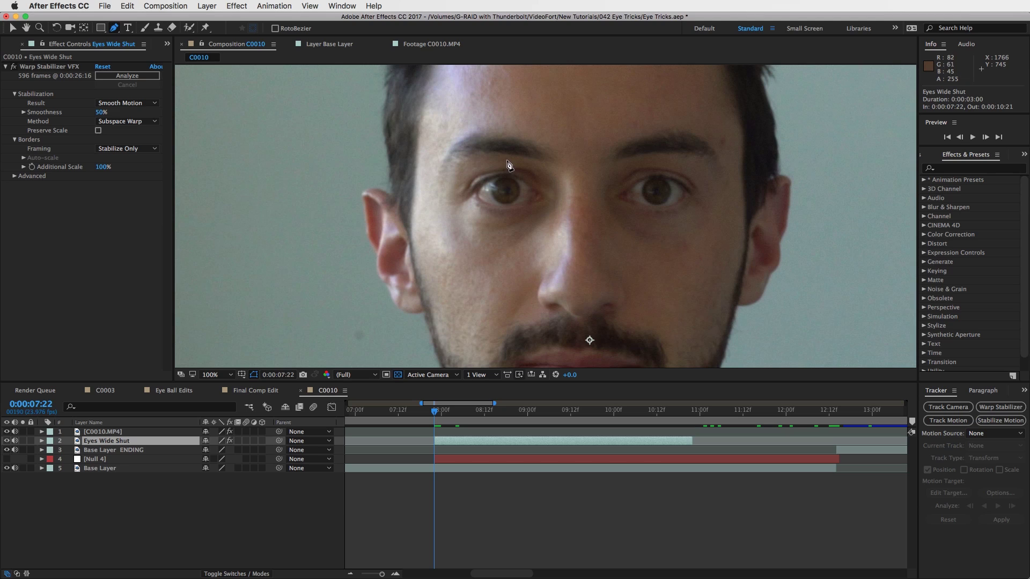
pyautogui.moveTo(506, 160)
pyautogui.mouseDown()
pyautogui.moveTo(533, 166)
pyautogui.moveTo(559, 195)
pyautogui.moveTo(542, 224)
pyautogui.moveTo(464, 222)
pyautogui.moveTo(450, 193)
pyautogui.moveTo(475, 163)
pyautogui.moveTo(525, 163)
pyautogui.mouseUp()
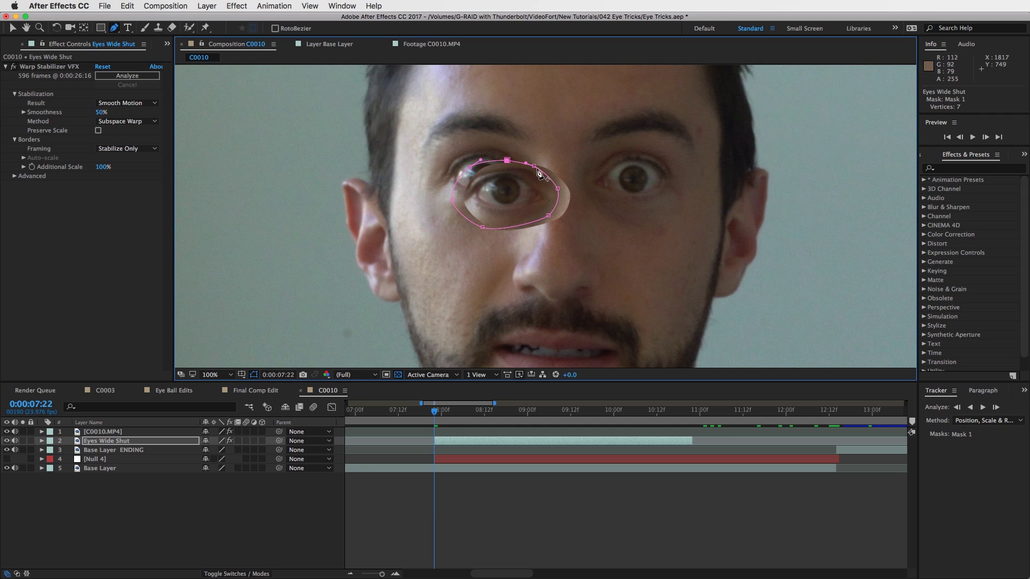
pyautogui.press('v')
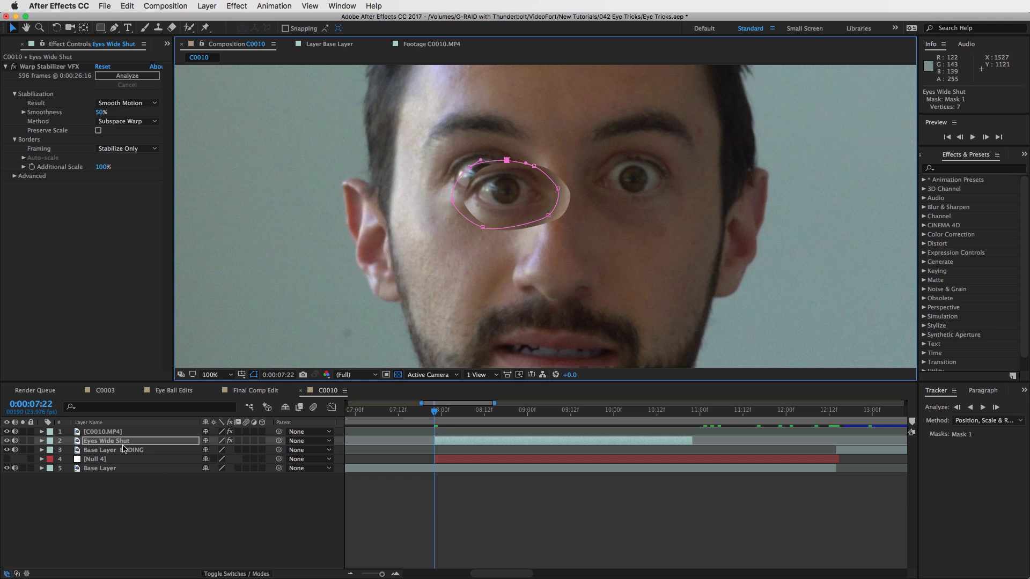
# Set the feather of the eye mask on Eyes Wide Shut to 50 pixels.
pyautogui.press('m')
pyautogui.press('m')
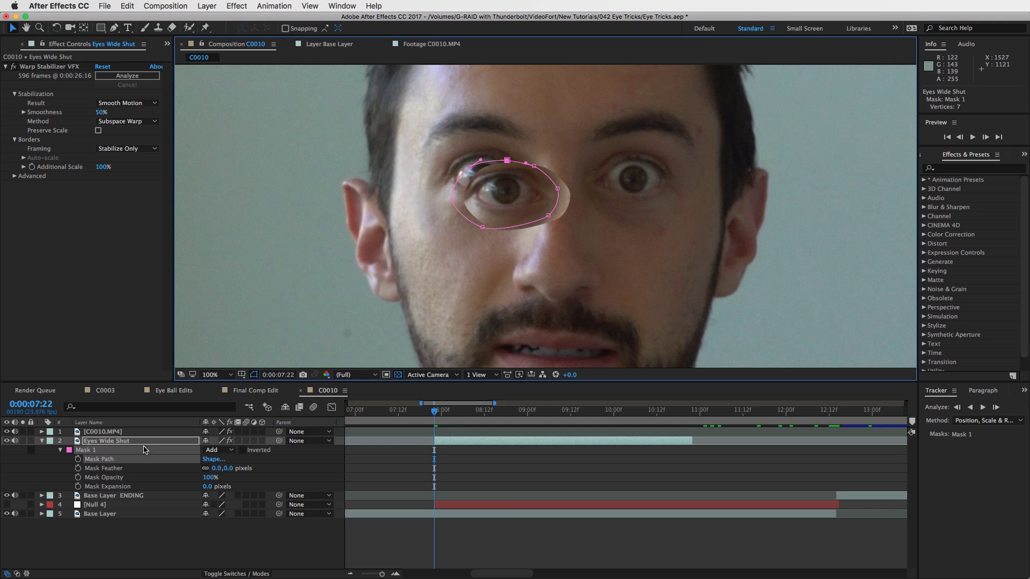
pyautogui.click(215, 468)
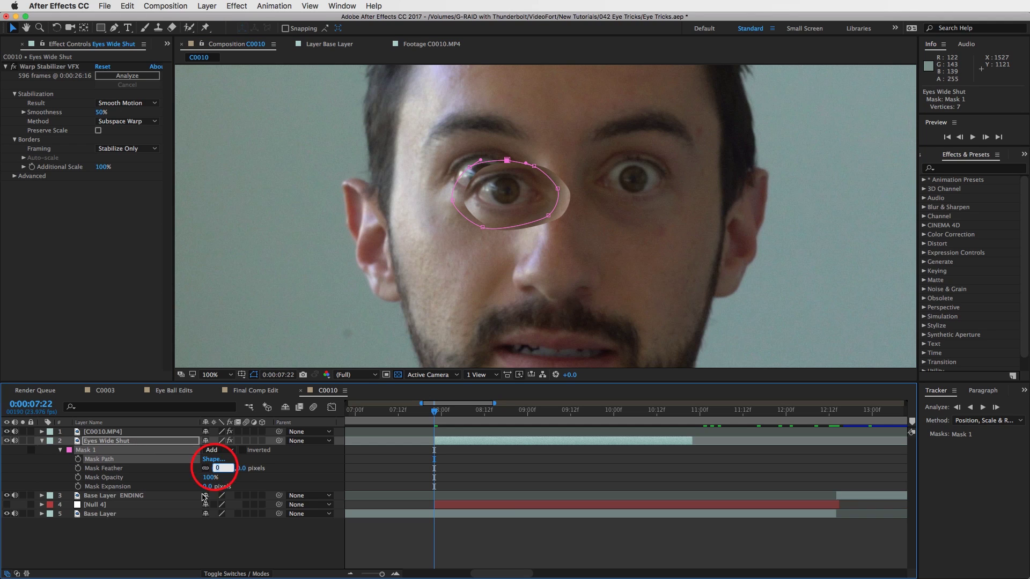
pyautogui.write('50')
pyautogui.press('Return')
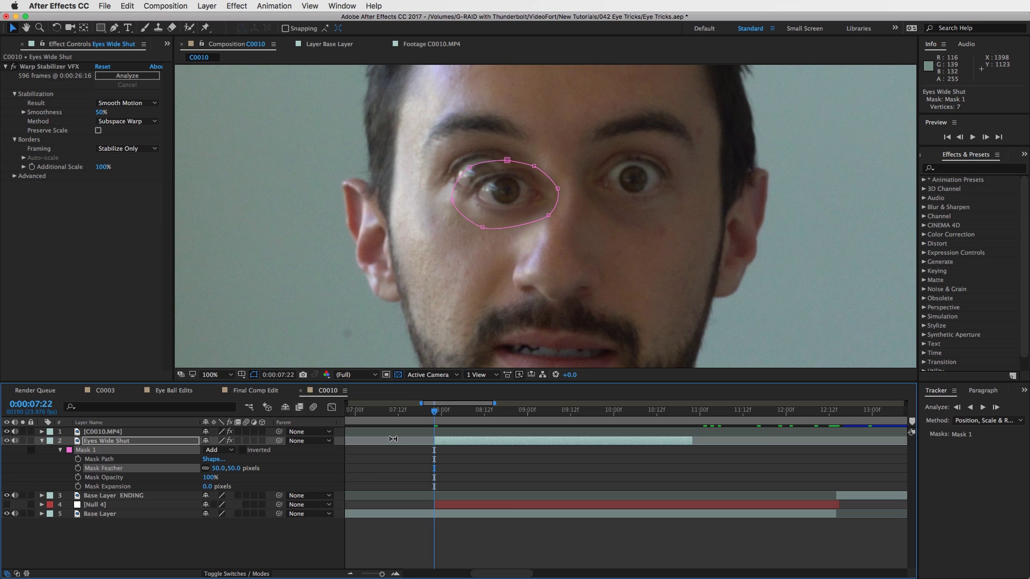
# Set the Eyes Wide Shut layer's opacity to 50% so the base eye shows through for alignment.
pyautogui.press('t')
pyautogui.click(209, 451)
pyautogui.write('50')
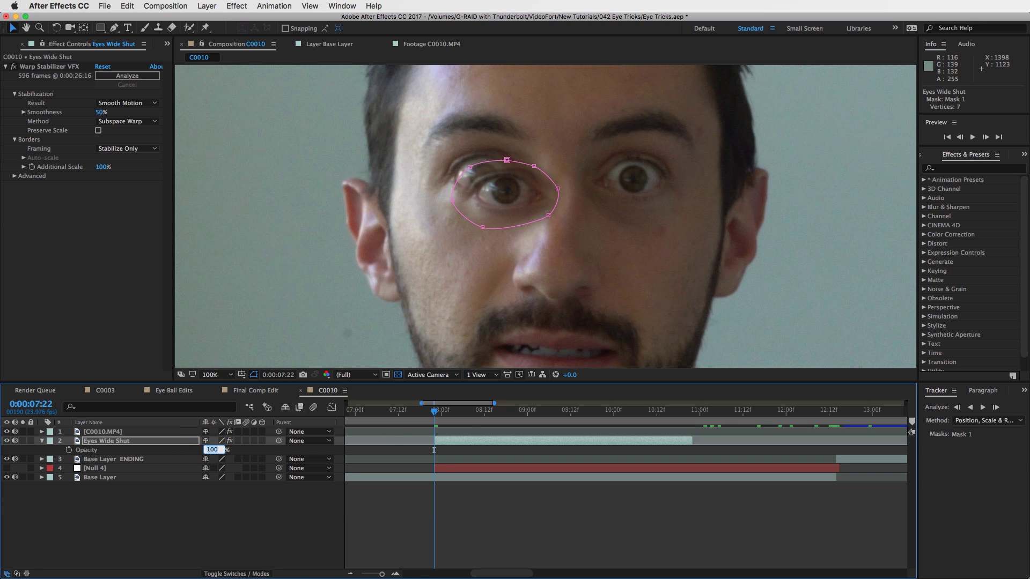
pyautogui.press('Return')
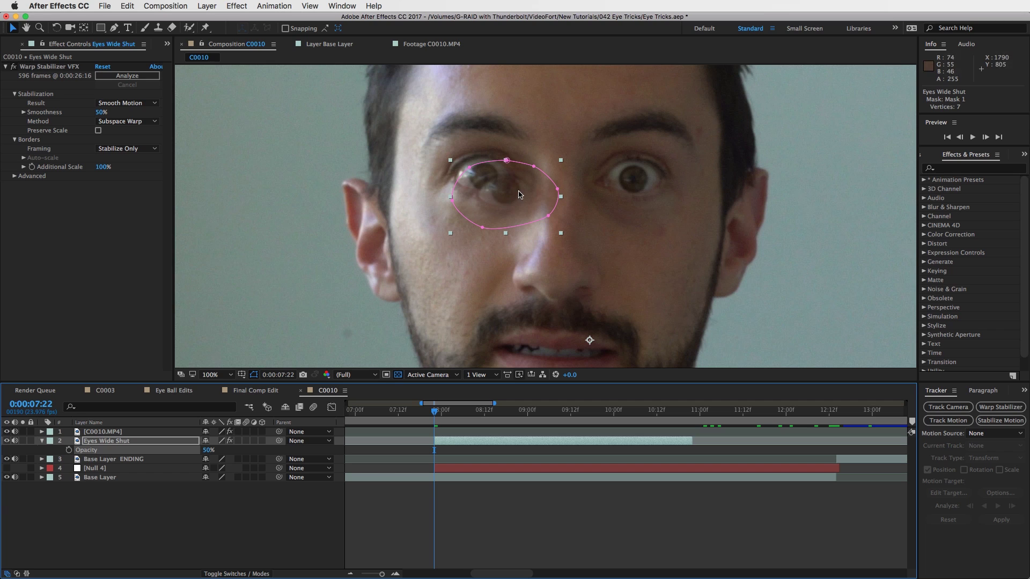
# Align the masked Eyes Wide Shut eye over the base layer's image-left eye, at position about 1880, 1052.
pyautogui.moveTo(514, 195); pyautogui.dragTo(492, 181)
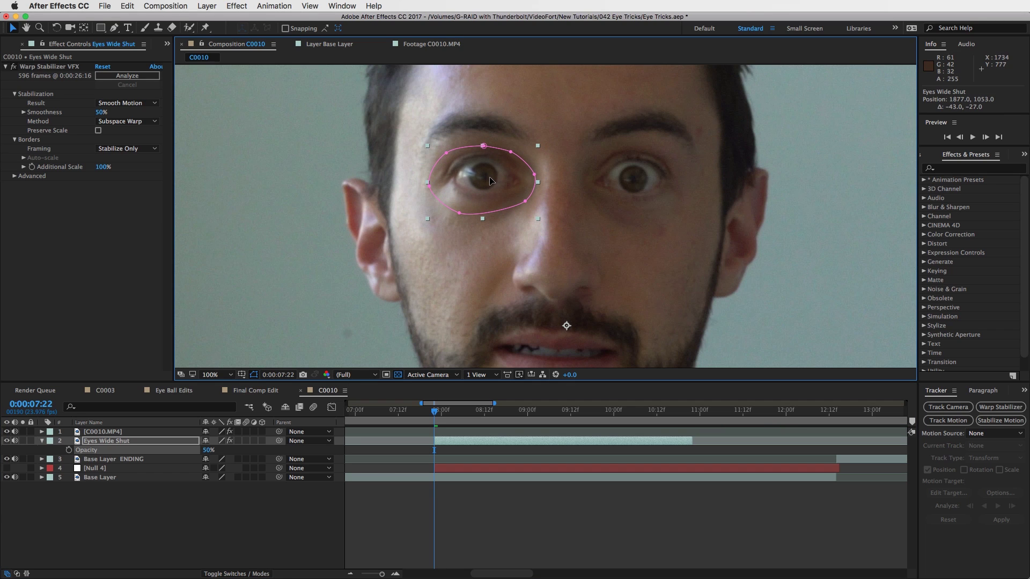
pyautogui.scroll(1, 490, 181)
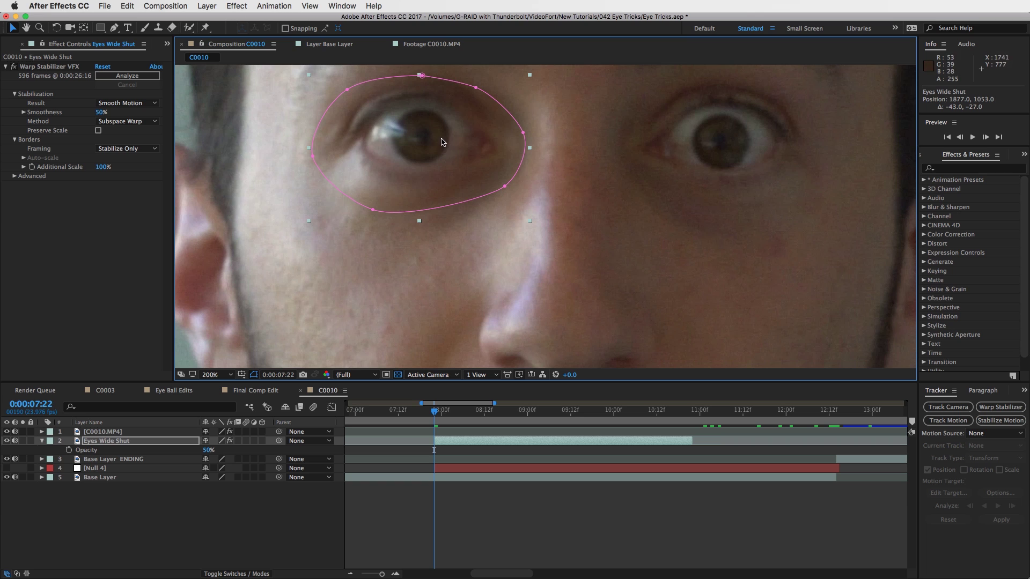
pyautogui.moveTo(442, 142); pyautogui.dragTo(501, 178)
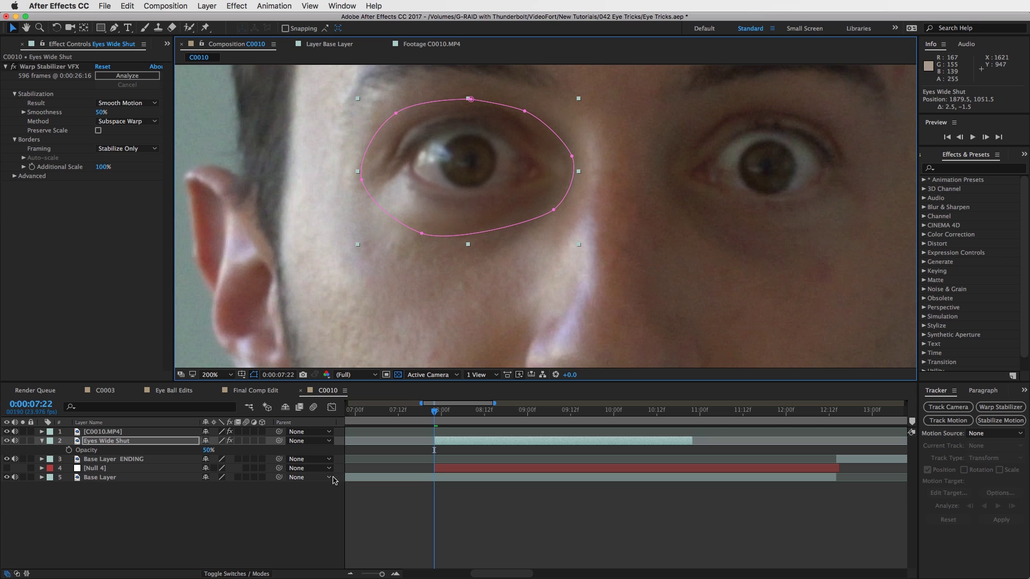
# Nudge the Eyes Wide Shut layer to position 1878, 1050.5 to match the base eye and restore its opacity to 100%.
pyautogui.moveTo(206, 453); pyautogui.dragTo(295, 449)
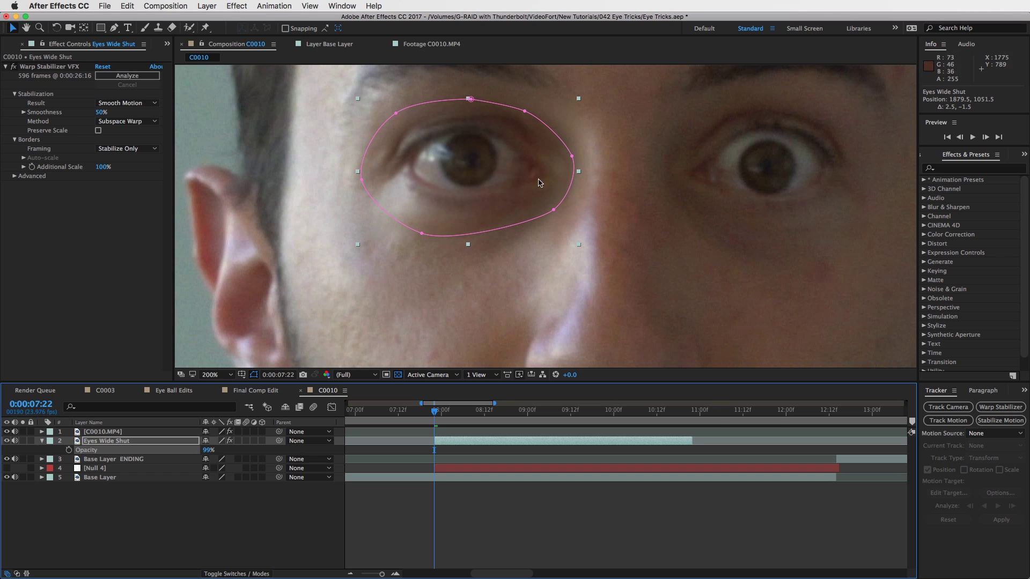
pyautogui.moveTo(208, 451)
pyautogui.mouseDown()
pyautogui.moveTo(239, 450)
pyautogui.moveTo(178, 451)
pyautogui.moveTo(250, 454)
pyautogui.moveTo(185, 456)
pyautogui.moveTo(244, 454)
pyautogui.moveTo(188, 456)
pyautogui.moveTo(225, 455)
pyautogui.moveTo(187, 456)
pyautogui.moveTo(202, 459)
pyautogui.mouseUp()
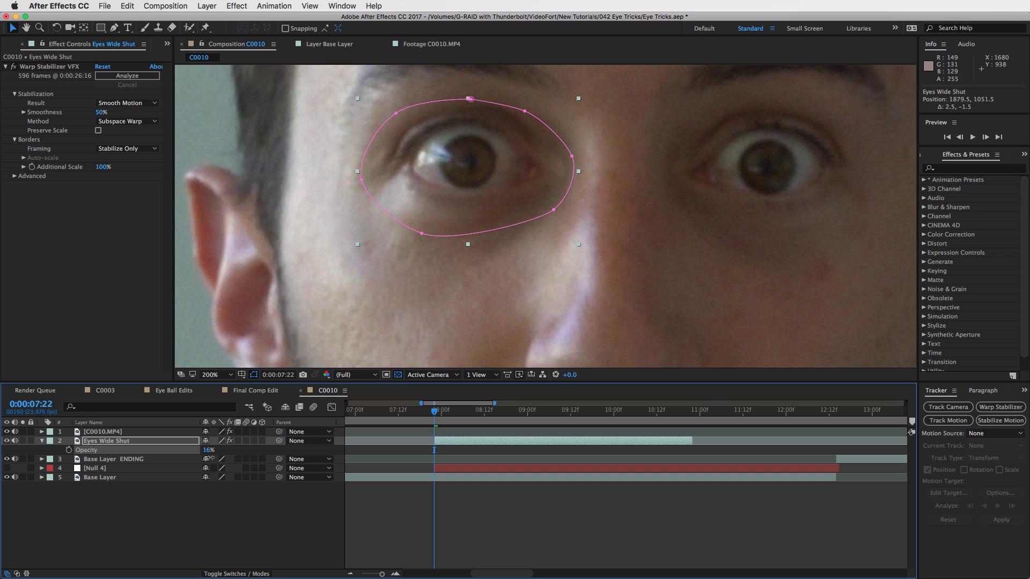
pyautogui.moveTo(468, 190); pyautogui.dragTo(467, 188)
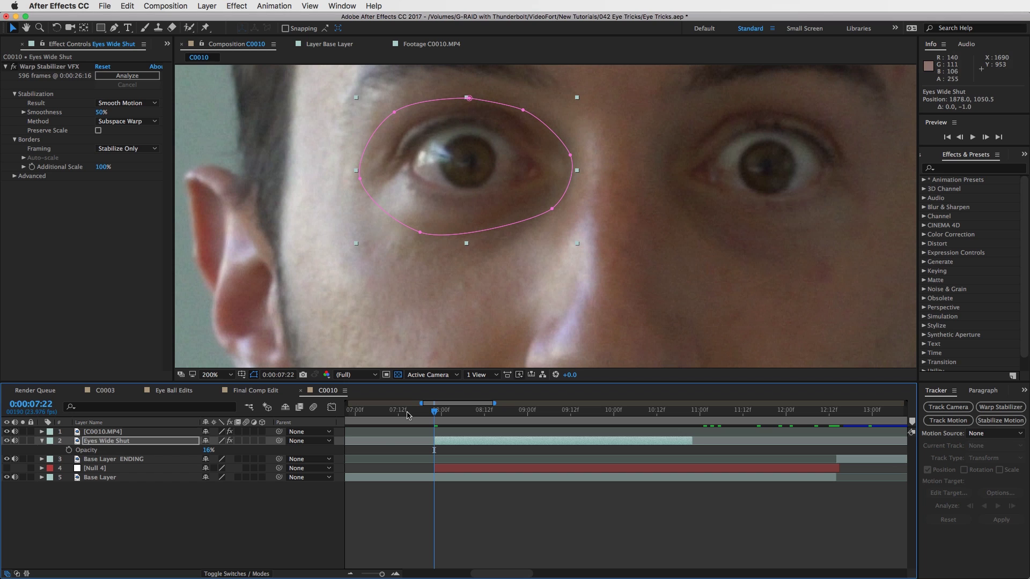
pyautogui.moveTo(272, 449); pyautogui.dragTo(340, 453)
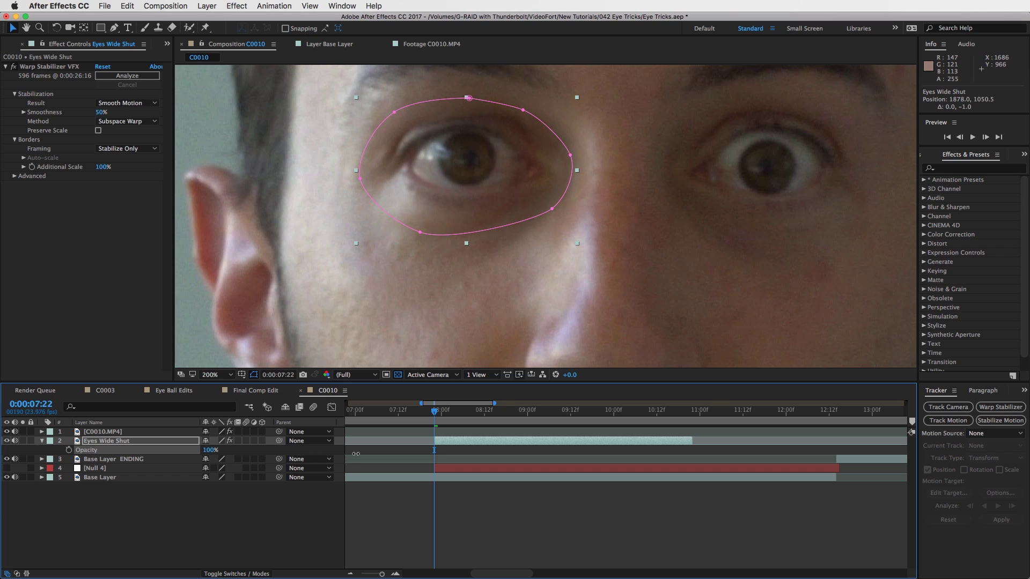
pyautogui.press(',')
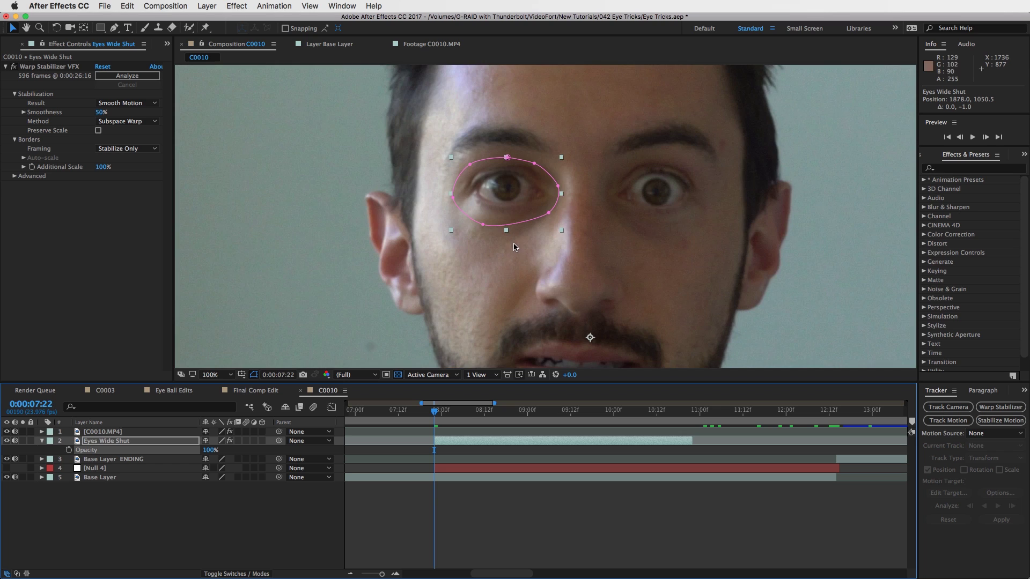
# Parent the Eyes Wide Shut layer to Null 4 so the masked eye follows the face track.
pyautogui.click(474, 443)
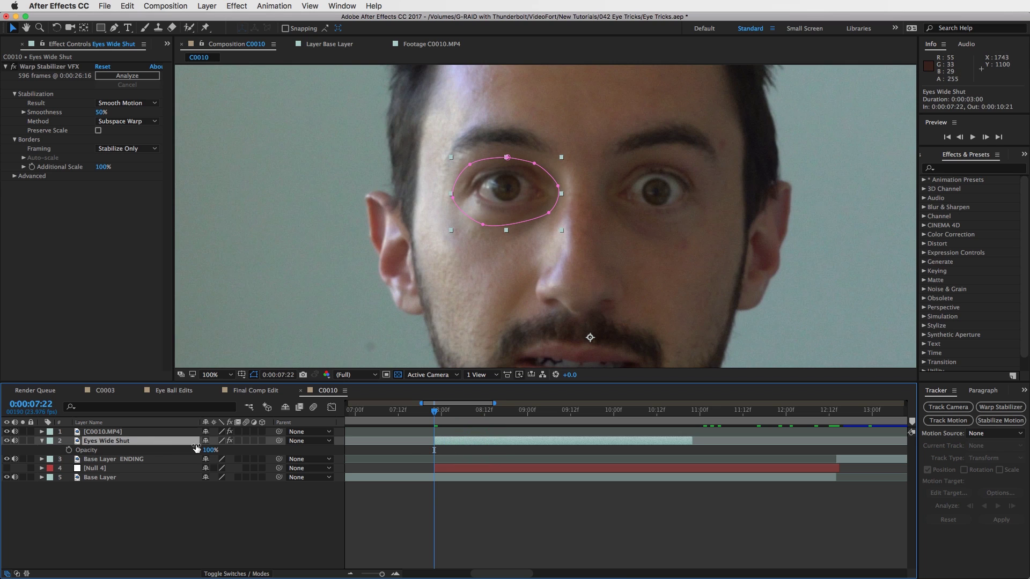
pyautogui.click(278, 441)
pyautogui.moveTo(243, 453); pyautogui.dragTo(93, 470)
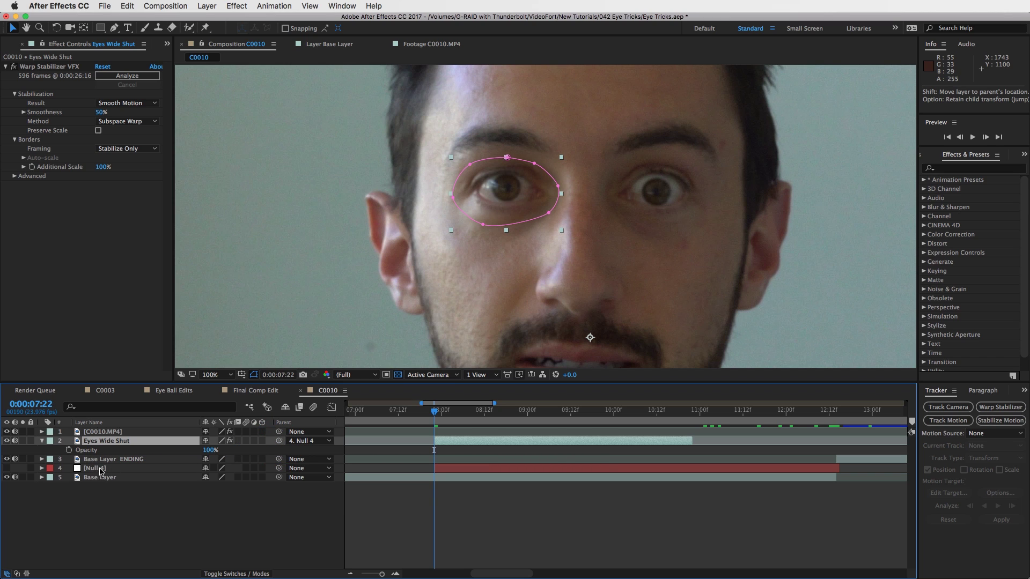
pyautogui.click(468, 452)
# Preview and scrub the composition between 0:00:08:10 and 0:00:10:18 to check how the masked eye tracks and blends with the face.
pyautogui.moveTo(434, 410); pyautogui.dragTo(478, 412)
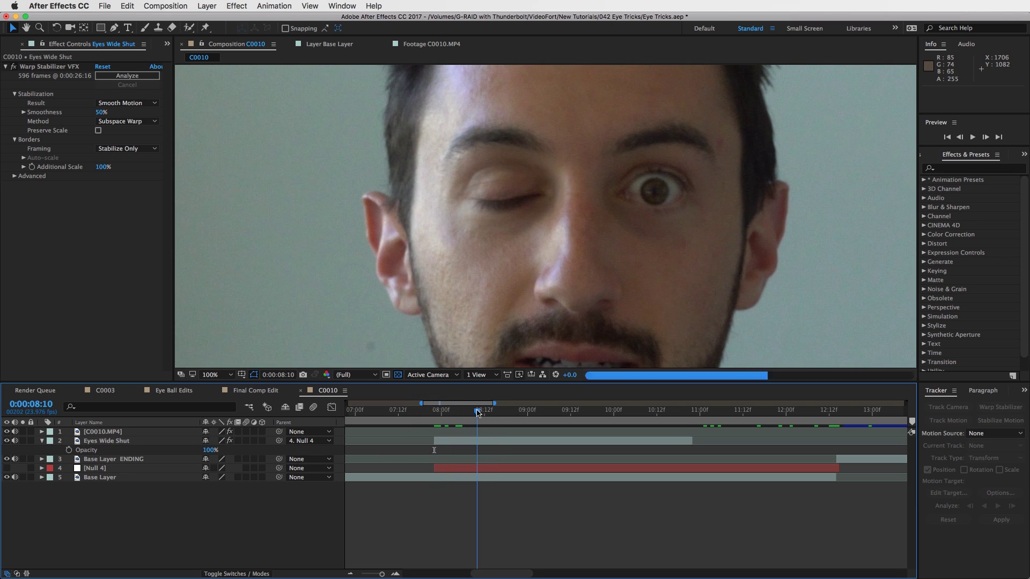
pyautogui.press('space')
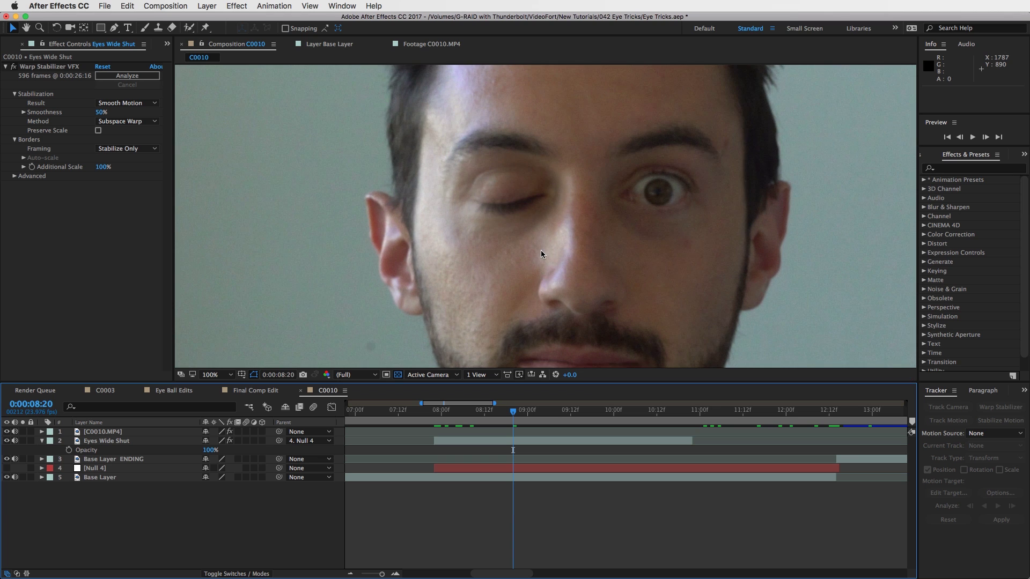
pyautogui.press(',')
pyautogui.press(',')
pyautogui.click(529, 410)
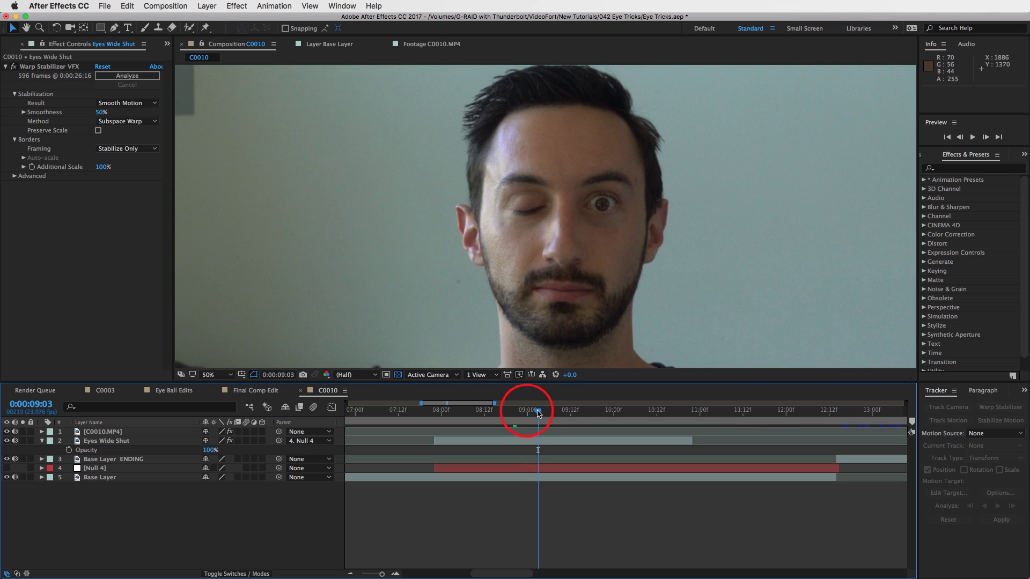
pyautogui.click(585, 412)
pyautogui.click(616, 412)
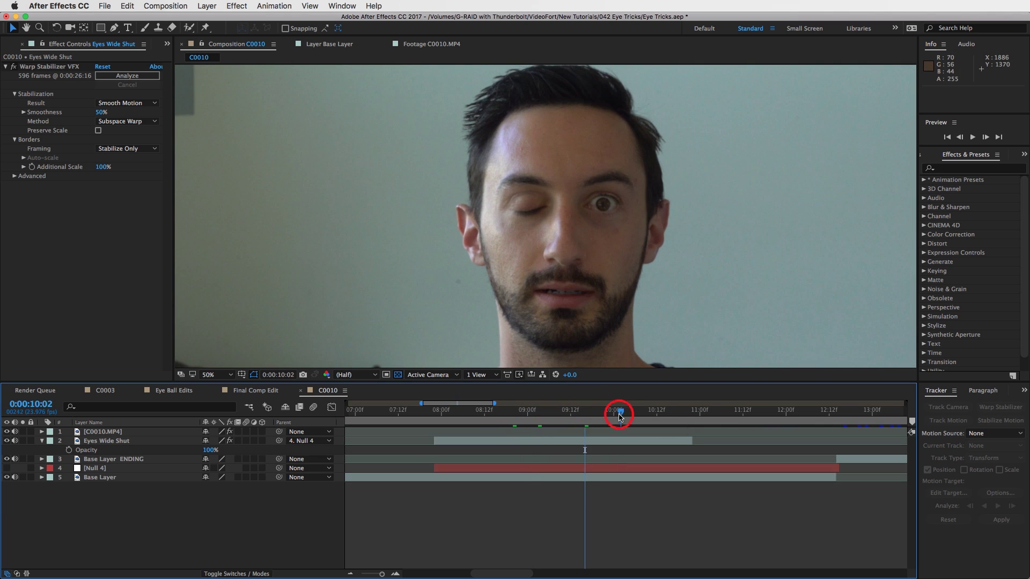
pyautogui.click(655, 412)
pyautogui.click(677, 412)
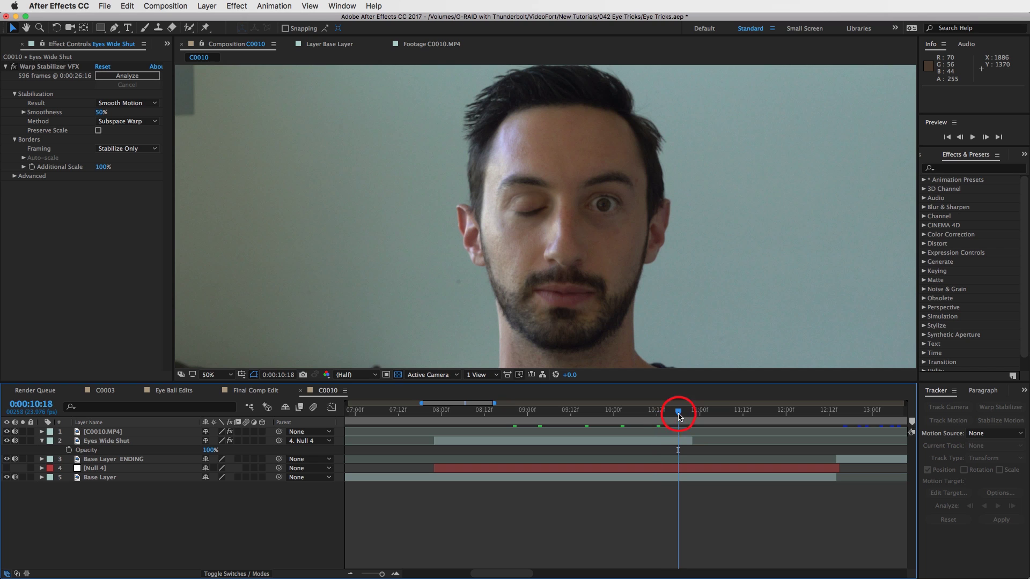
pyautogui.moveTo(660, 413); pyautogui.dragTo(513, 413)
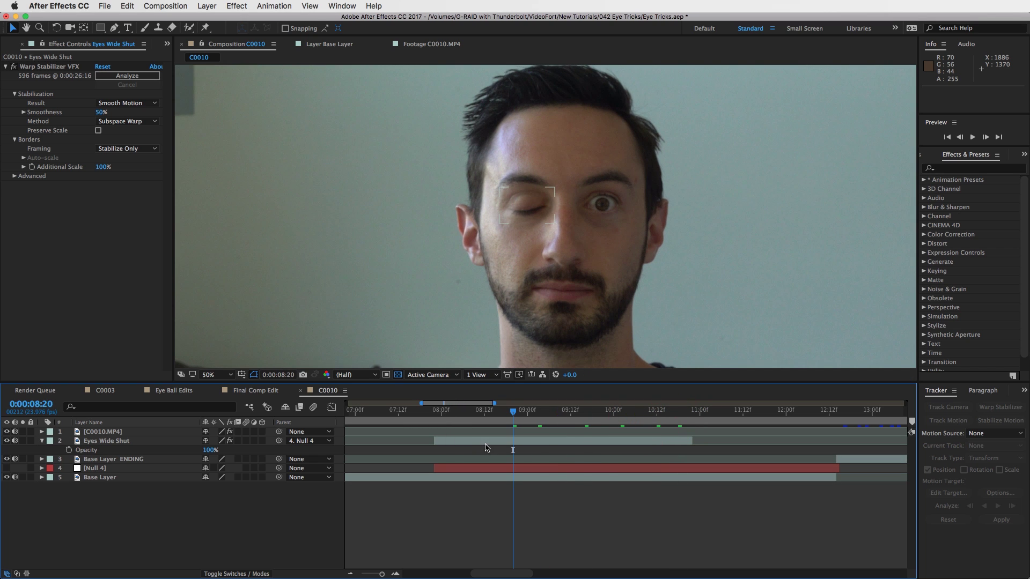
pyautogui.scroll(4, 520, 200)
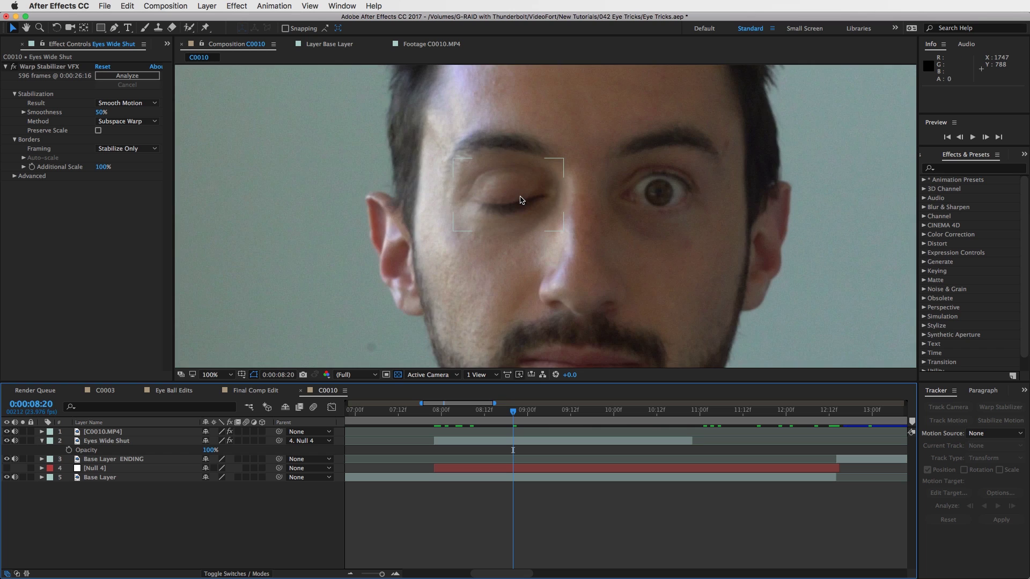
pyautogui.scroll(-4, 520, 200)
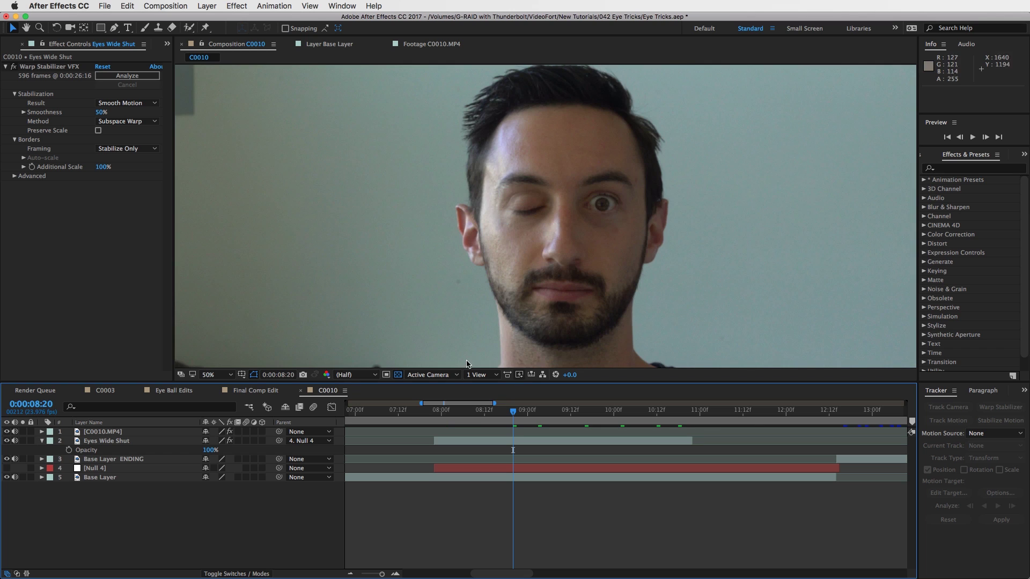
# Reveal all mask properties of Eyes Wide Shut and switch the layer off and on to compare the masked eye with the base footage.
pyautogui.click(109, 440)
pyautogui.press('m')
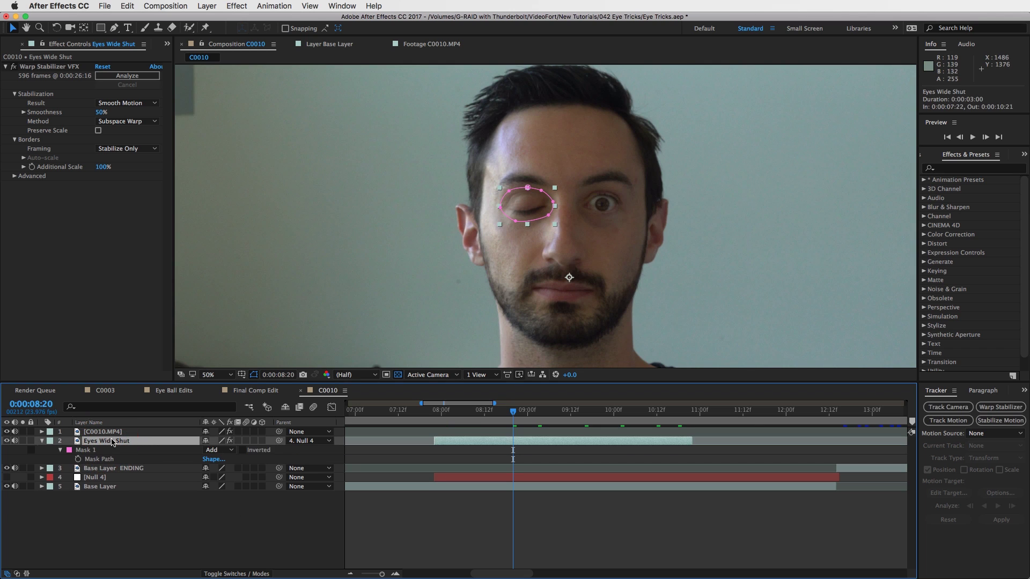
pyautogui.press('m')
pyautogui.press('m')
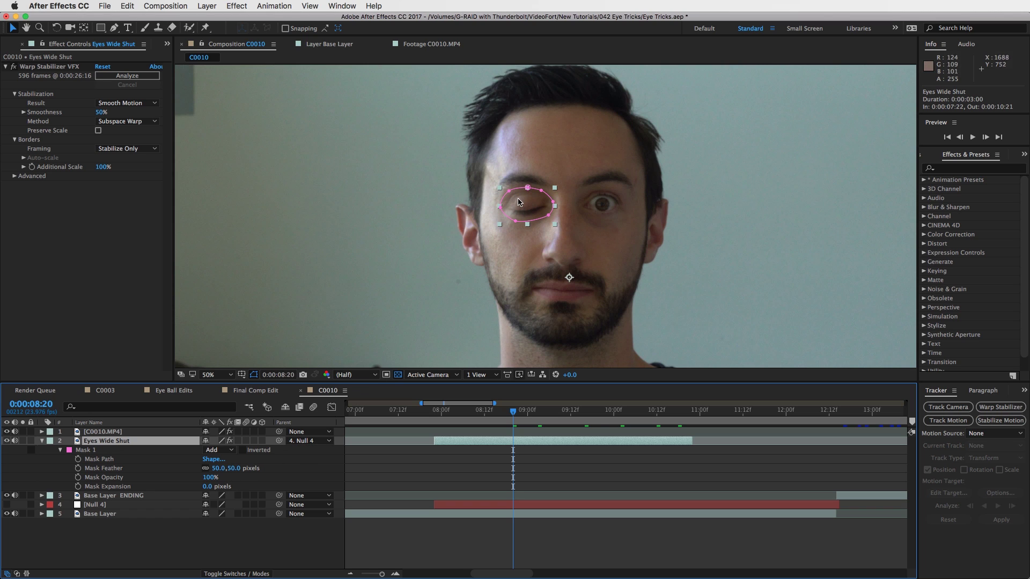
pyautogui.click(565, 462)
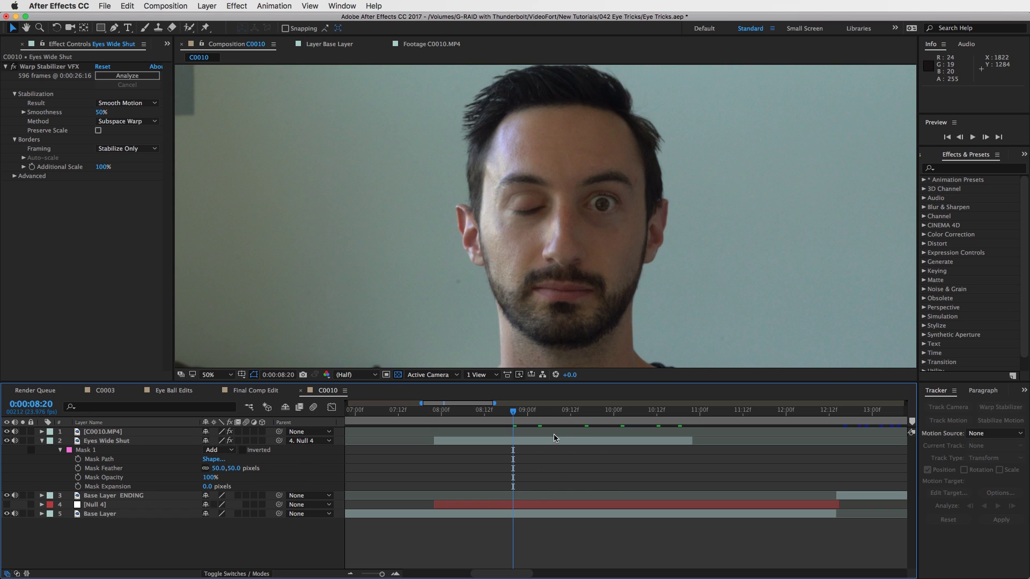
pyautogui.click(7, 441)
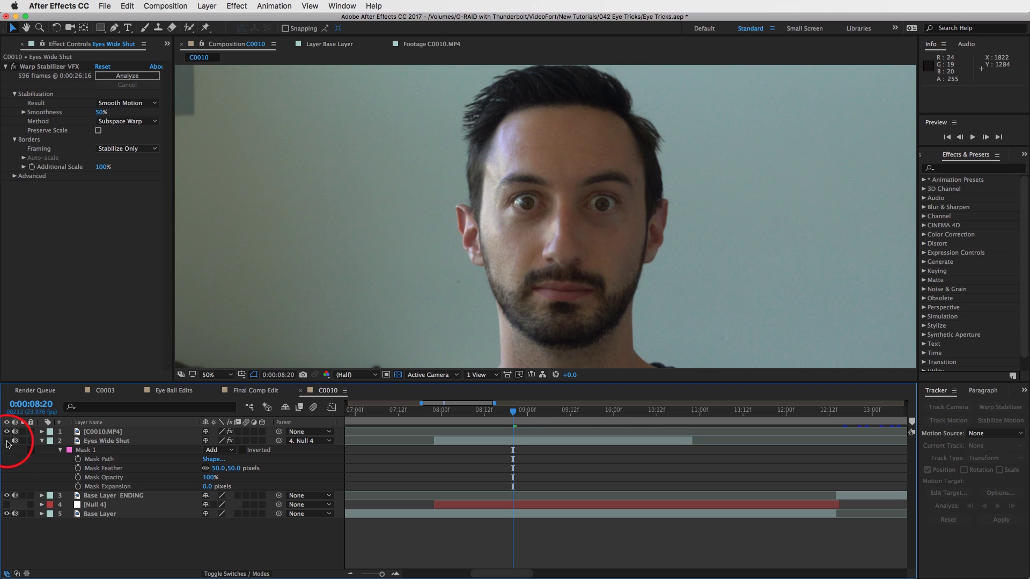
pyautogui.click(7, 441)
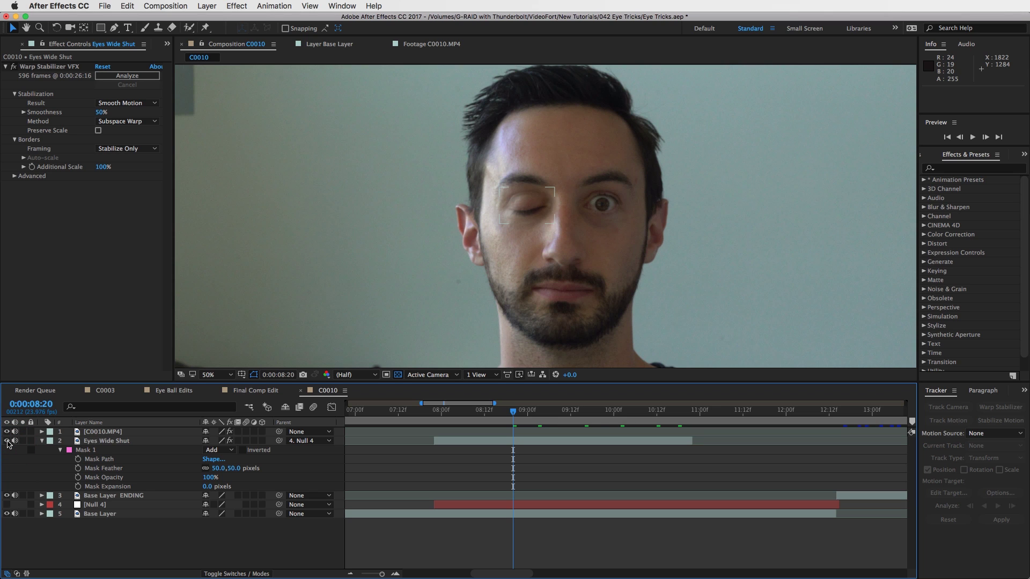
pyautogui.click(23, 442)
pyautogui.click(23, 441)
# Reshape the Eyes Wide Shut mask at 0:00:08:20, extending its upper points towards the eyebrow and the inner eye corner.
pyautogui.click(110, 440)
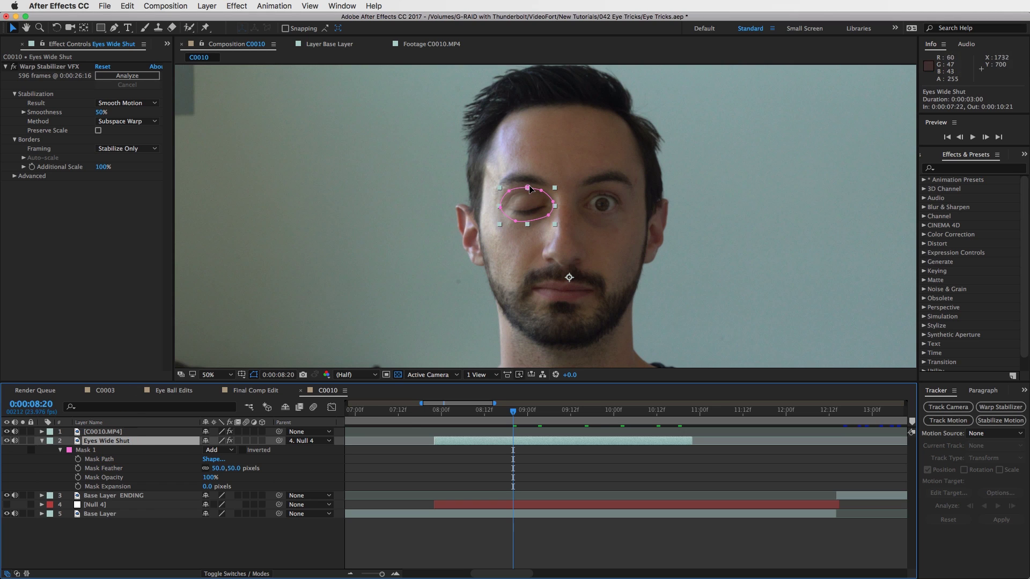
pyautogui.moveTo(528, 189)
pyautogui.mouseDown()
pyautogui.moveTo(500, 189)
pyautogui.moveTo(496, 207)
pyautogui.moveTo(548, 187)
pyautogui.mouseUp()
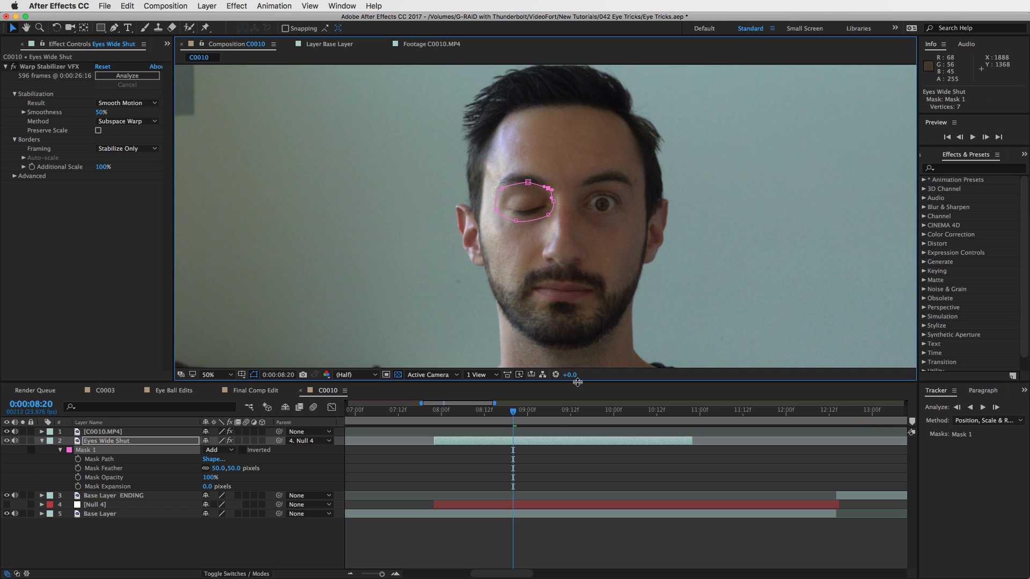
pyautogui.click(547, 477)
# Preview the Eyes Wide Shut section from about 0:00:08:01 to 0:00:10:15 to check the reshaped mask, and collapse the layer's mask properties.
pyautogui.moveTo(507, 411); pyautogui.dragTo(474, 411)
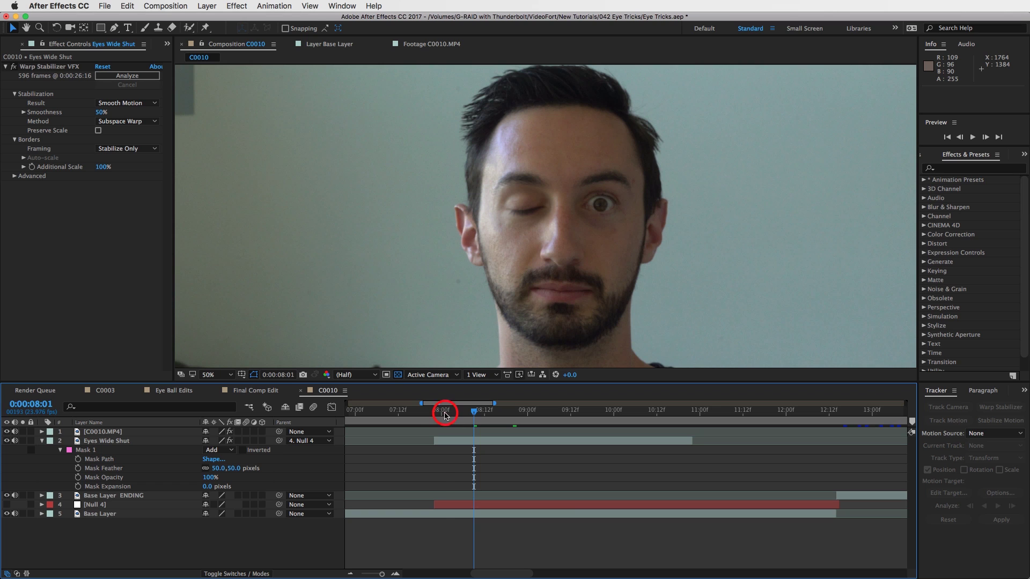
pyautogui.click(445, 414)
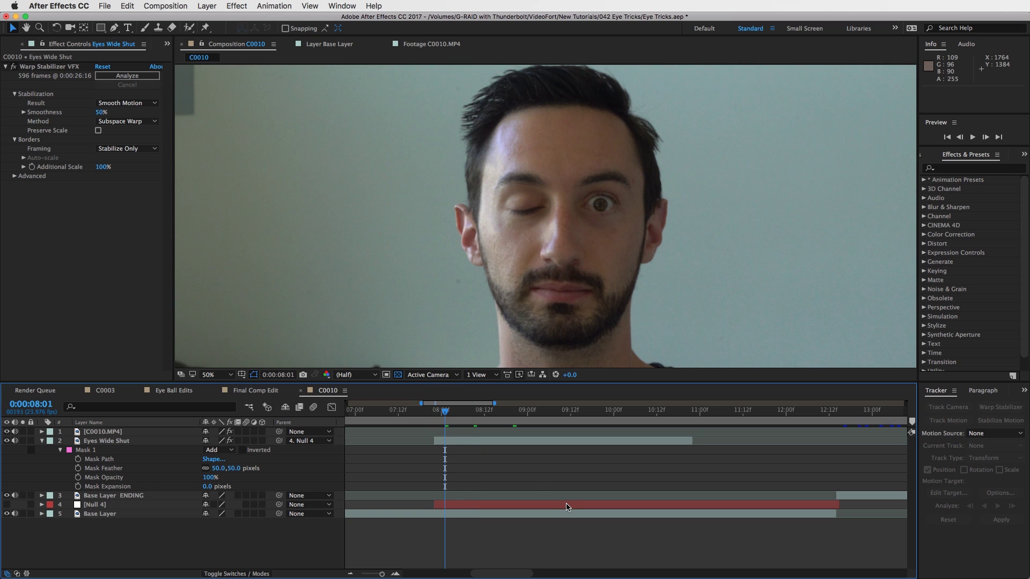
pyautogui.click(444, 414)
pyautogui.press('space')
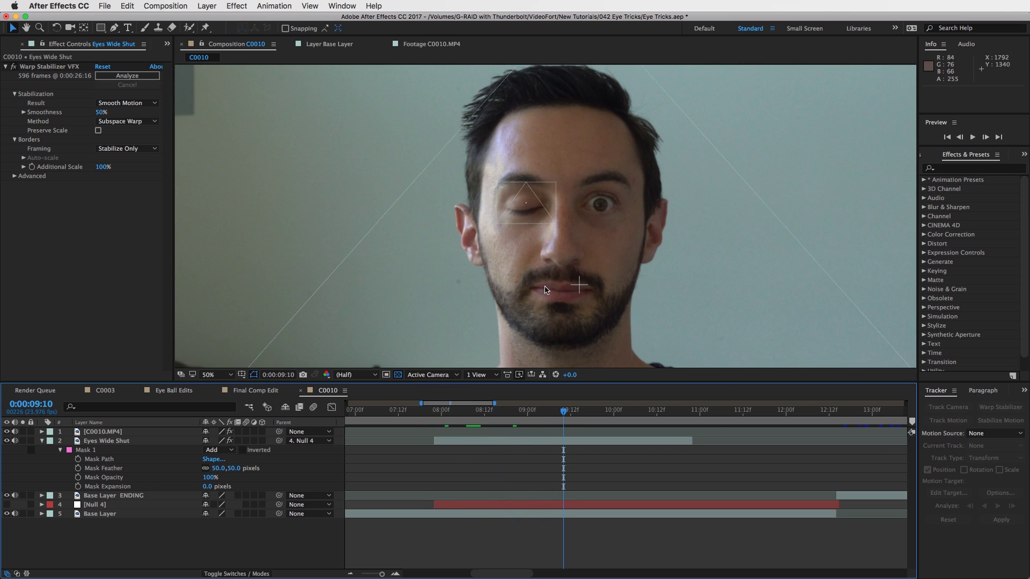
pyautogui.moveTo(590, 415); pyautogui.dragTo(627, 415)
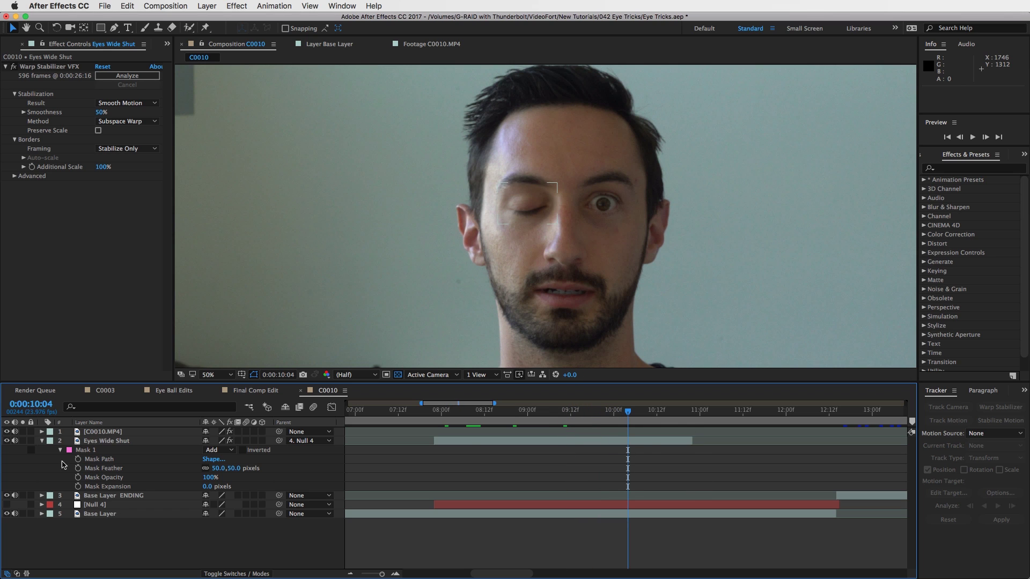
pyautogui.click(42, 440)
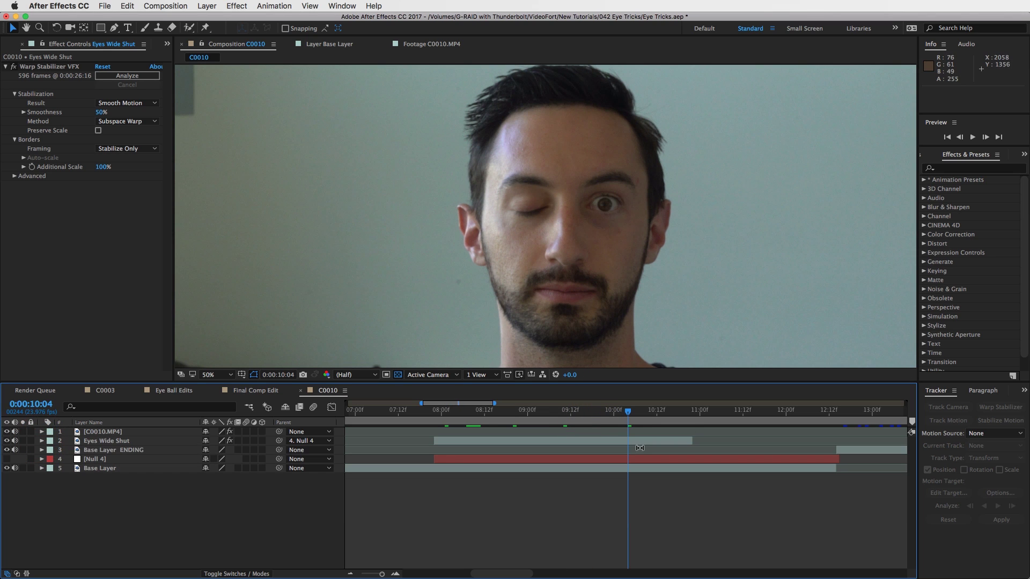
pyautogui.moveTo(629, 414); pyautogui.dragTo(667, 414)
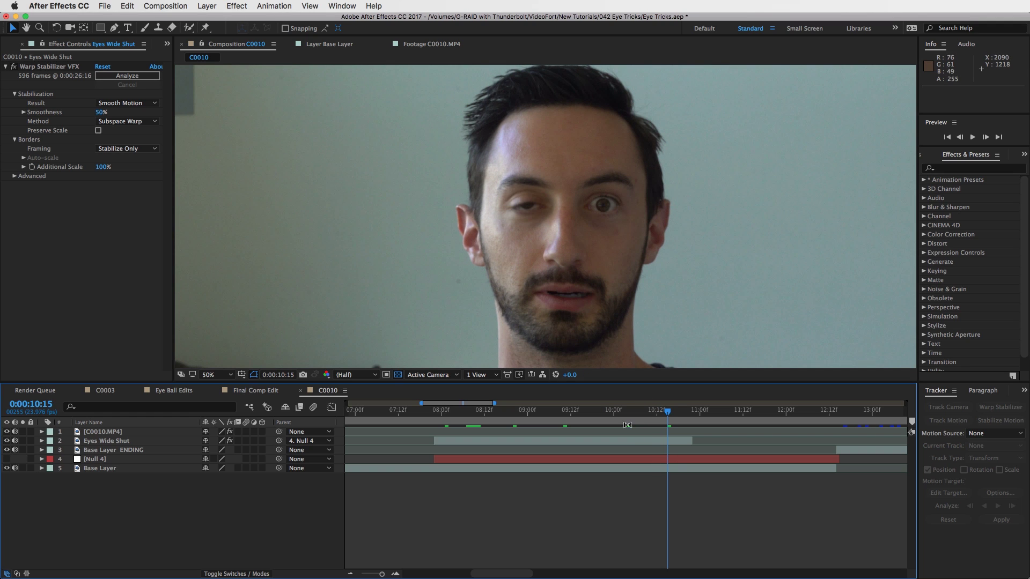
# Cut the looking-up section from 0:00:30:07 to 0:00:32:11 out of the C0010.MP4 layer and move it to start at 0:00:26:16.
pyautogui.click(635, 445)
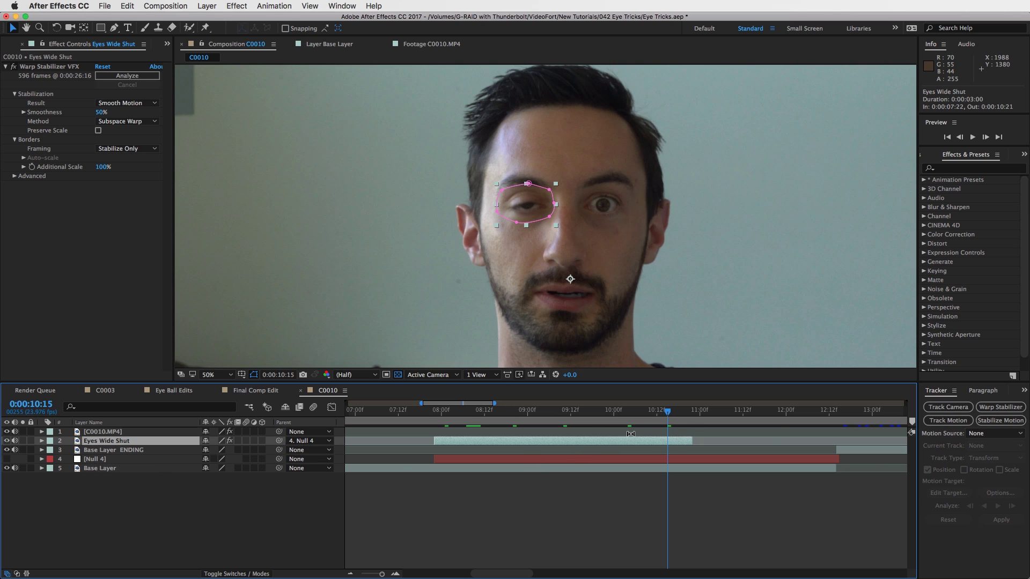
pyautogui.press('-')
pyautogui.press('-')
pyautogui.press('-')
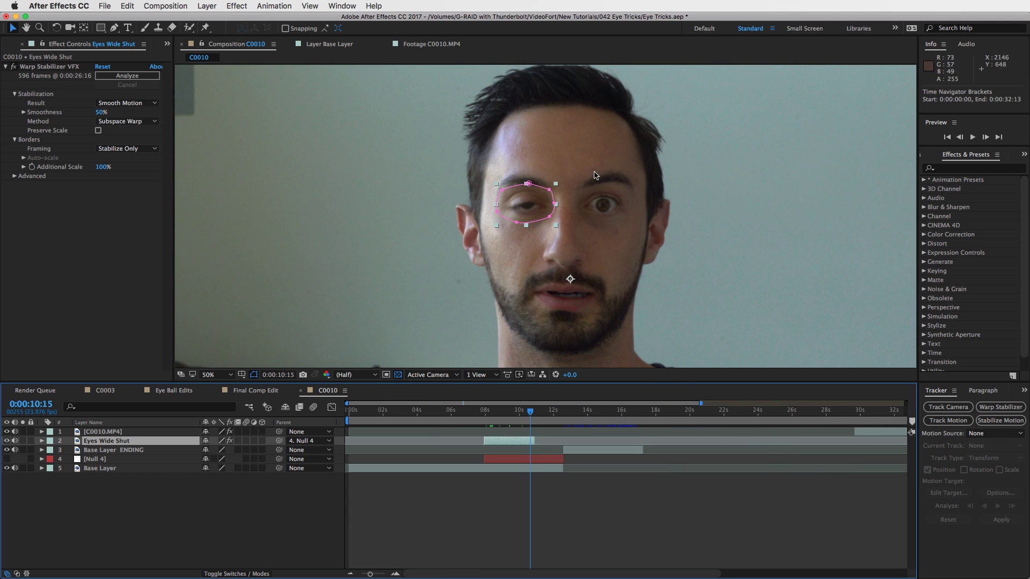
pyautogui.moveTo(816, 453); pyautogui.dragTo(625, 456)
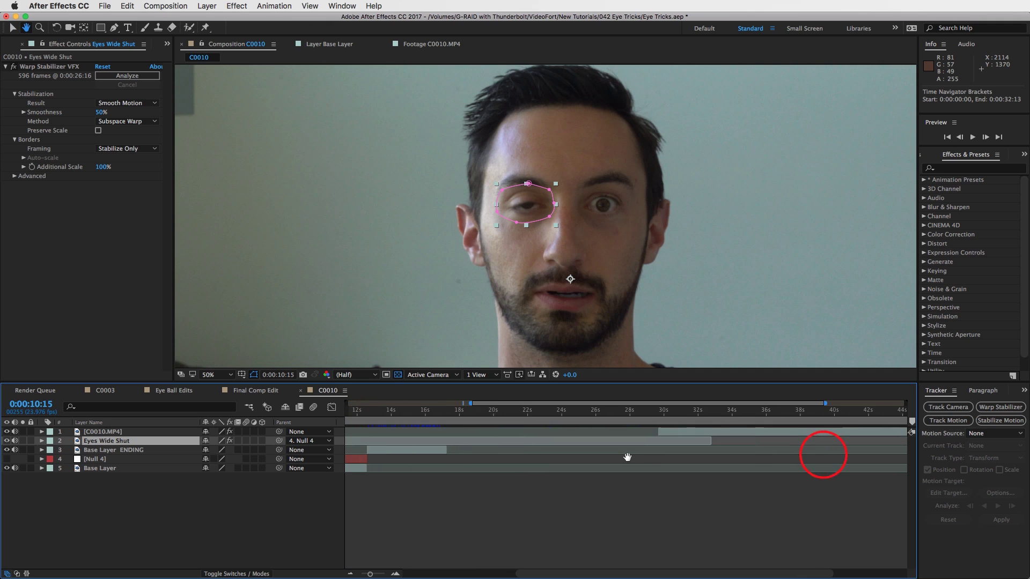
pyautogui.click(678, 411)
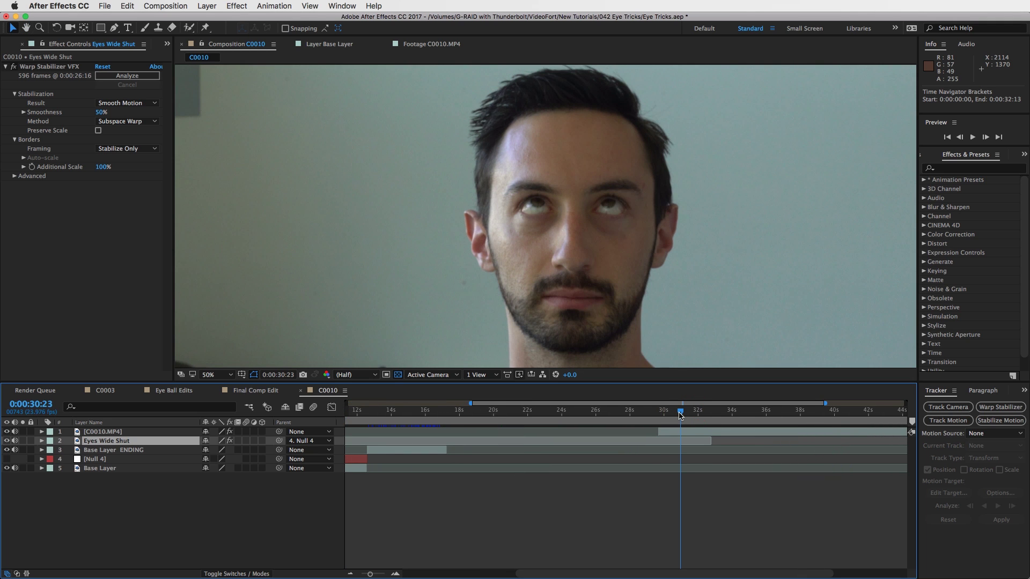
pyautogui.moveTo(678, 411); pyautogui.dragTo(705, 418)
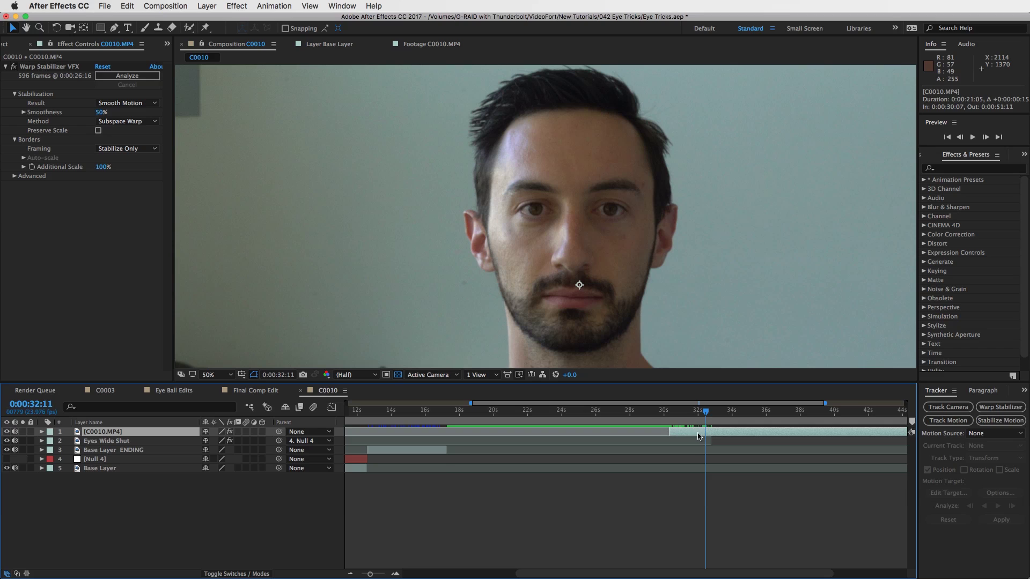
pyautogui.press('super+shift+d')
pyautogui.moveTo(694, 441); pyautogui.dragTo(632, 440)
# Rename the separated looking-up clip layer to Look Up.
pyautogui.press('Return')
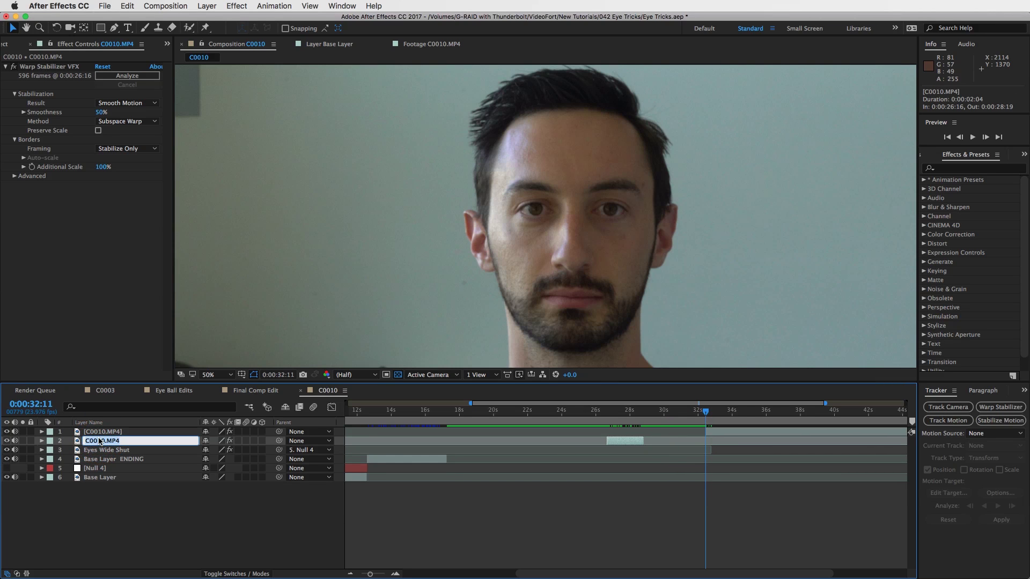
pyautogui.write('Look Up')
pyautogui.press('Return')
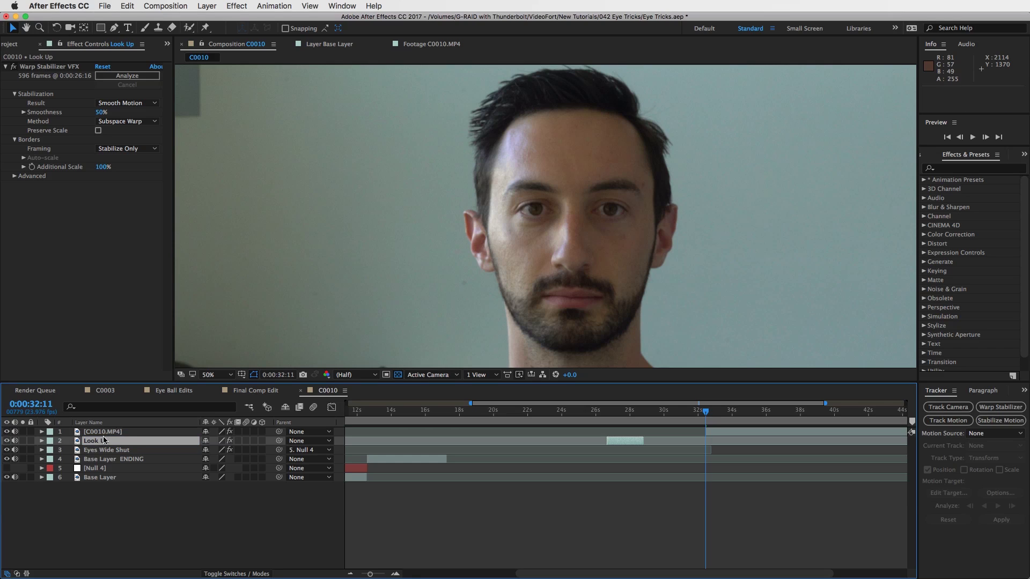
# Move the Look Up clip earlier in the timeline so that it starts at 0:00:09:08, while the other eye is closed.
pyautogui.moveTo(628, 443); pyautogui.dragTo(576, 440)
pyautogui.click(507, 412)
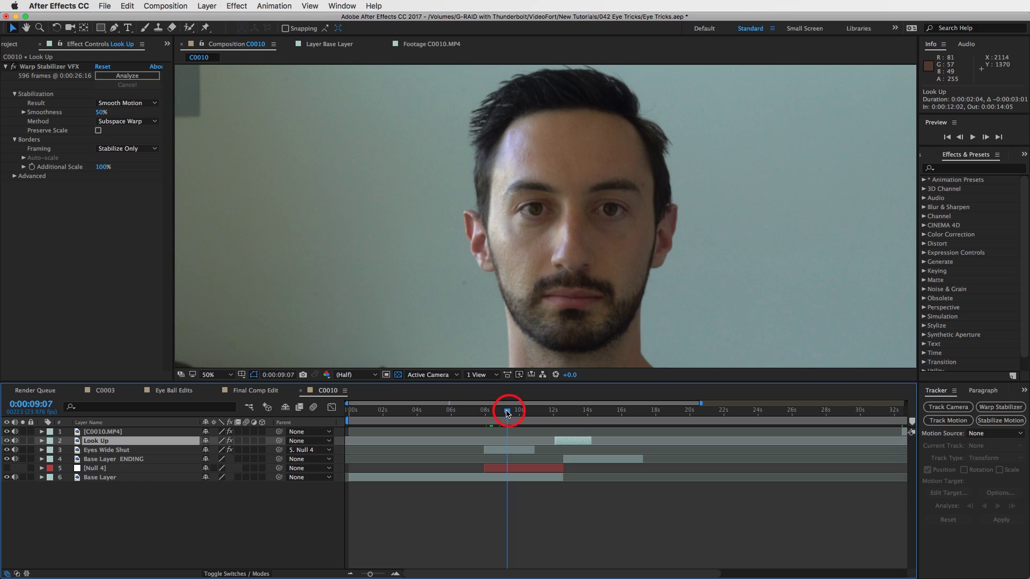
pyautogui.moveTo(508, 413); pyautogui.dragTo(516, 414)
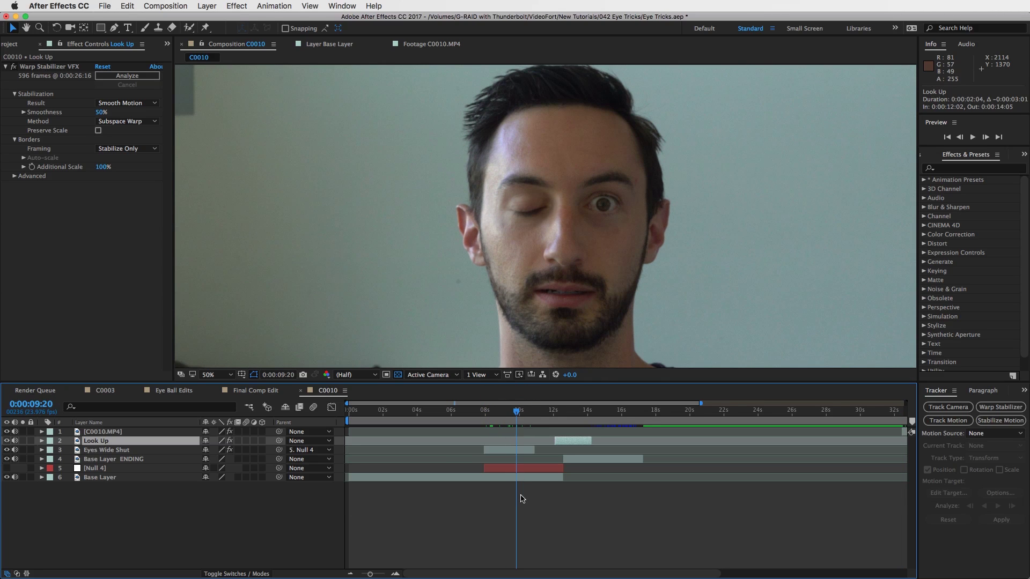
pyautogui.moveTo(518, 412)
pyautogui.mouseDown()
pyautogui.moveTo(501, 412)
pyautogui.moveTo(527, 417)
pyautogui.moveTo(492, 417)
pyautogui.moveTo(509, 417)
pyautogui.mouseUp()
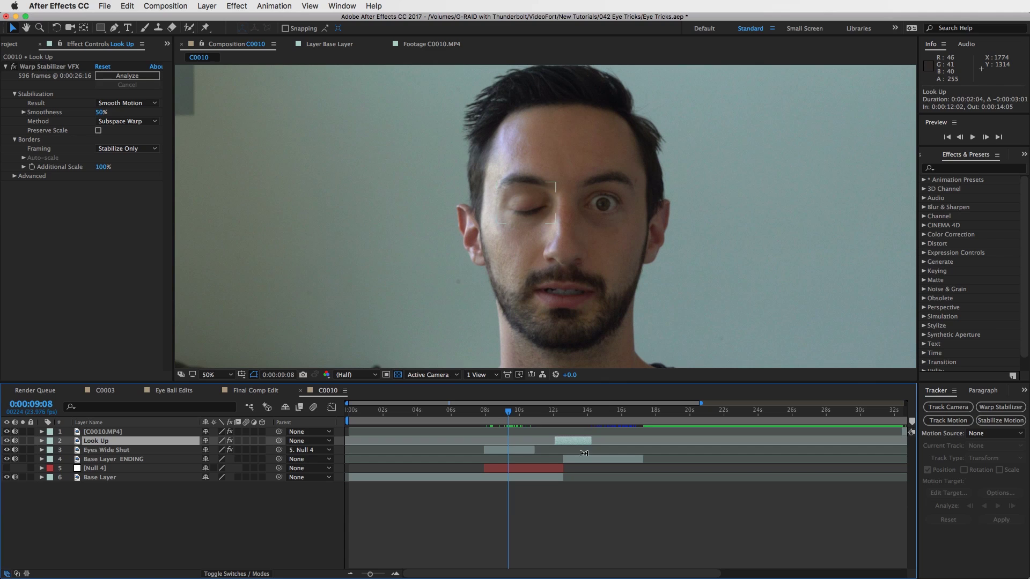
pyautogui.moveTo(568, 443); pyautogui.dragTo(520, 441)
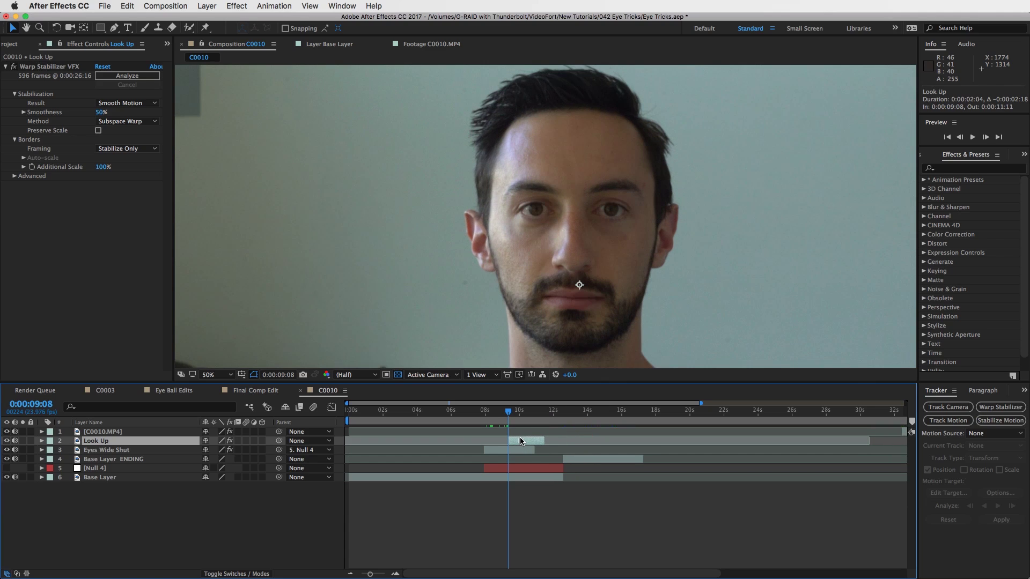
# Draw a closed six-point curved mask on the Look Up layer around the open eye at 0:00:09:08.
pyautogui.press('=')
pyautogui.press('=')
pyautogui.press('=')
pyautogui.press('=')
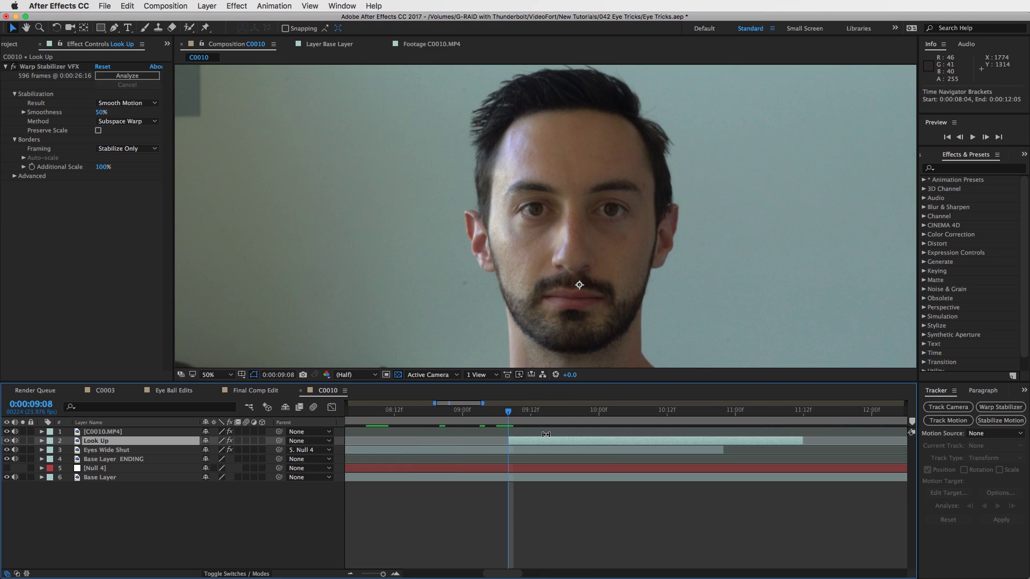
pyautogui.click(114, 29)
pyautogui.press('.')
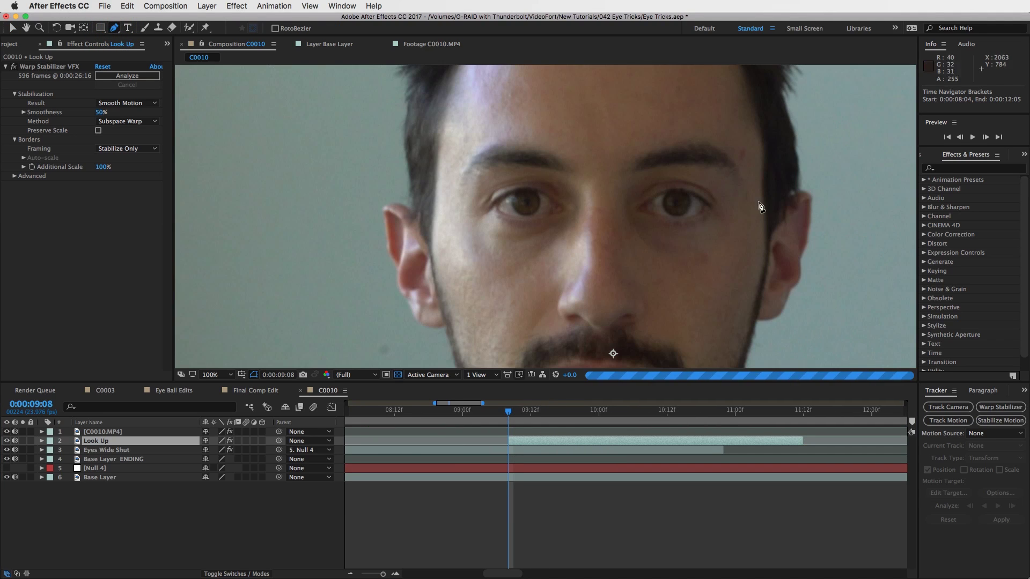
pyautogui.moveTo(661, 168)
pyautogui.mouseDown()
pyautogui.moveTo(727, 179)
pyautogui.moveTo(738, 219)
pyautogui.mouseUp()
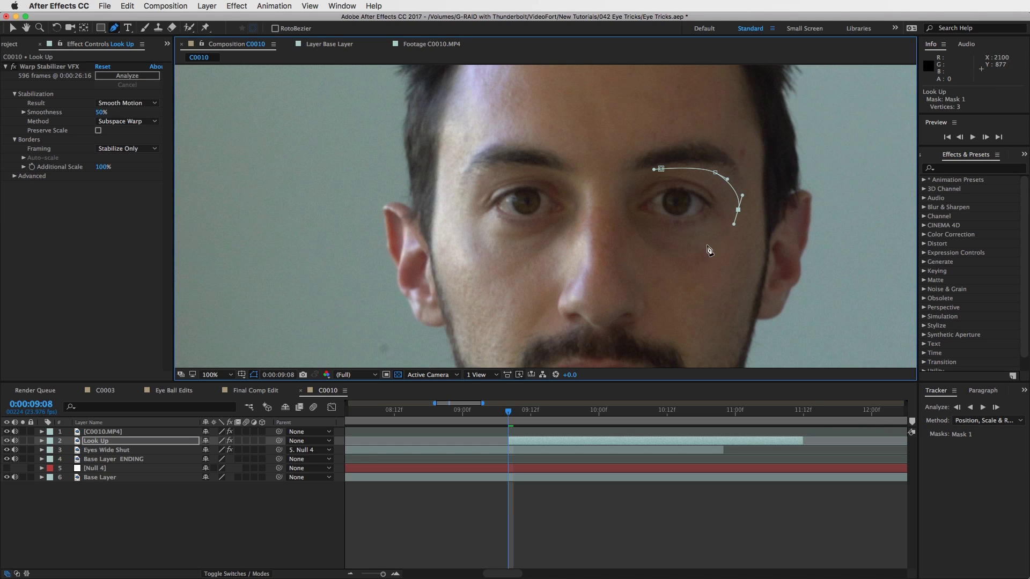
pyautogui.moveTo(689, 249); pyautogui.dragTo(630, 181)
pyautogui.click(660, 169)
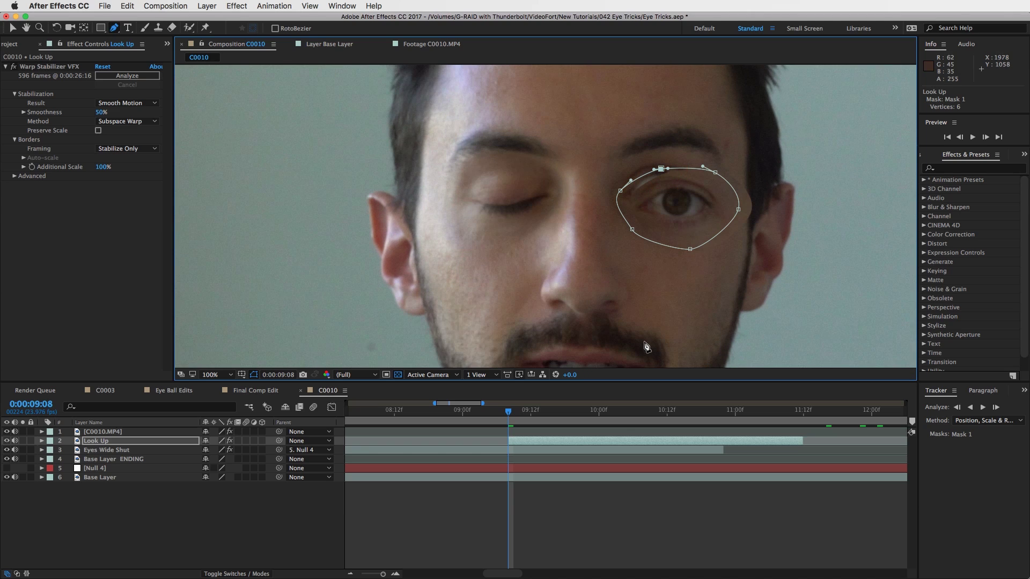
pyautogui.press('v')
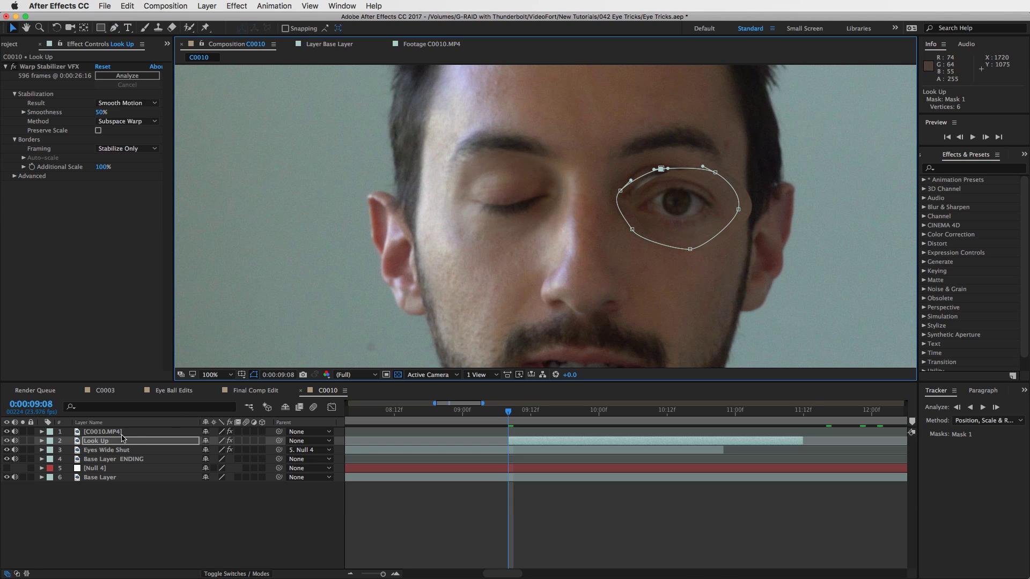
# Set the mask feather of the Look Up layer's Mask 1 to 40 pixels.
pyautogui.press('m')
pyautogui.press('m')
pyautogui.click(218, 469)
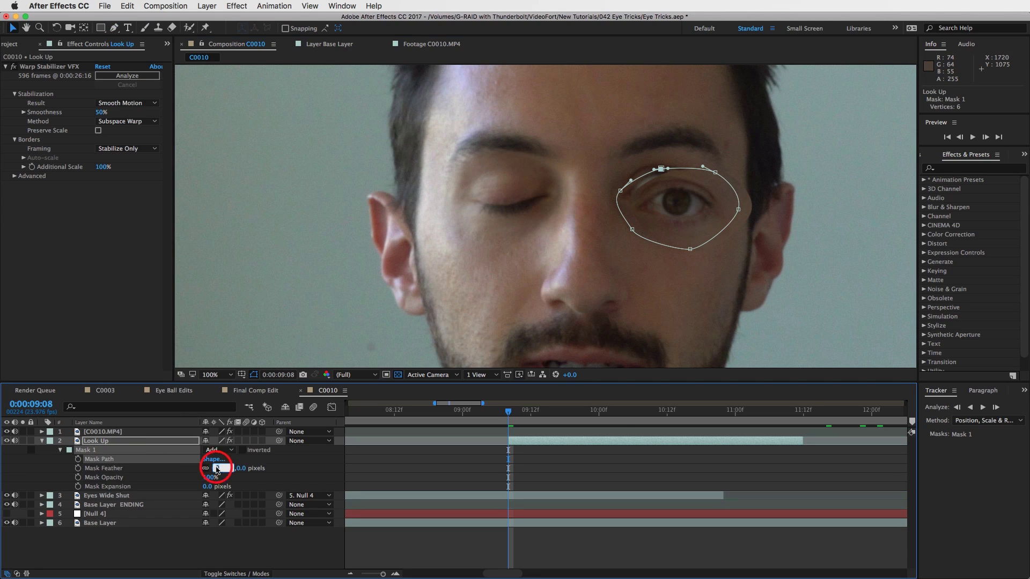
pyautogui.write('50')
pyautogui.press('Return')
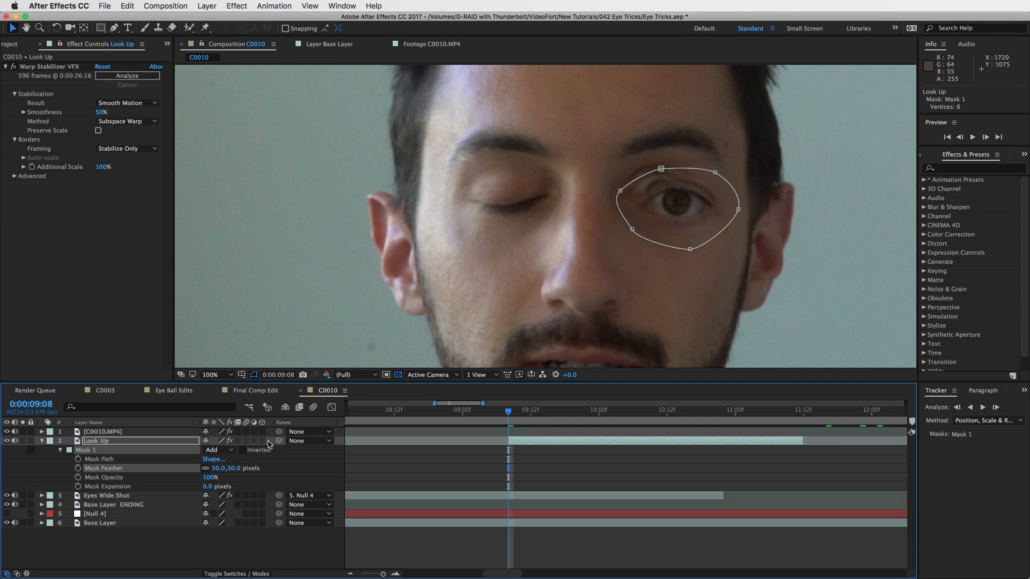
pyautogui.click(218, 470)
pyautogui.write('40')
pyautogui.press('Return')
# Set the Look Up layer's opacity to 50% and shift it to about 1890, 1059, aligning its eye with the footage beneath.
pyautogui.press('t')
pyautogui.click(209, 450)
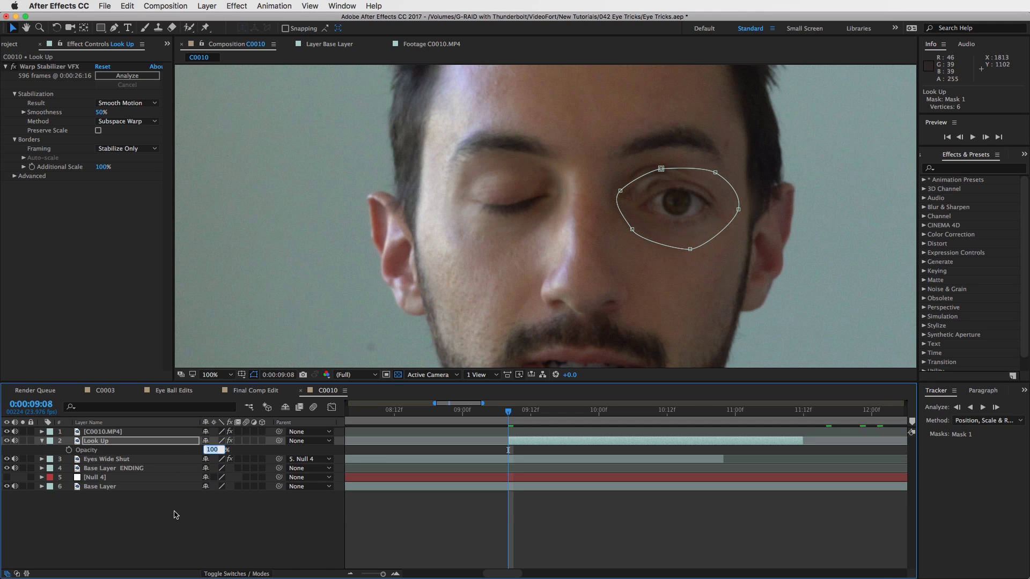
pyautogui.write('50')
pyautogui.press('Return')
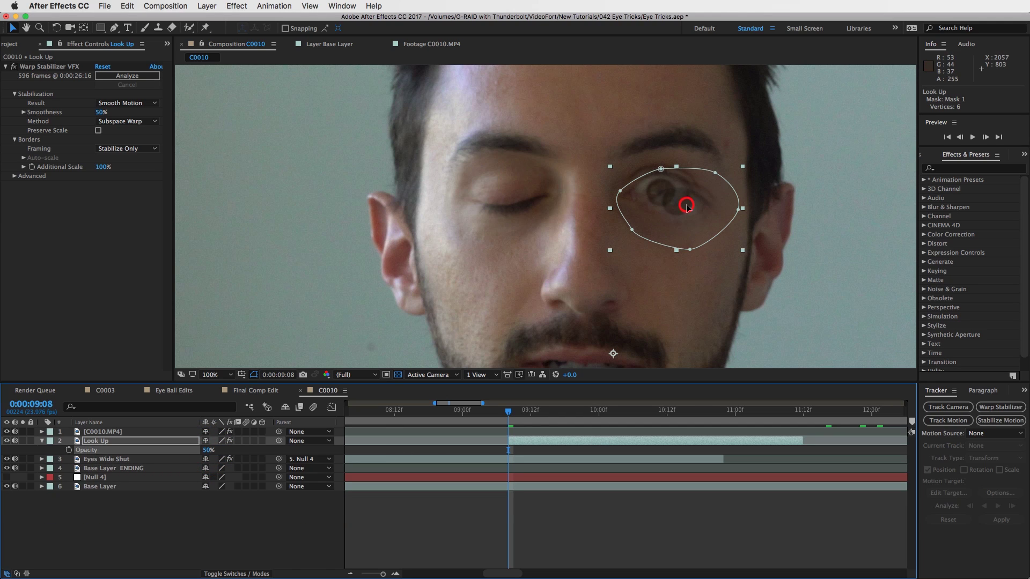
pyautogui.moveTo(687, 205); pyautogui.dragTo(671, 196)
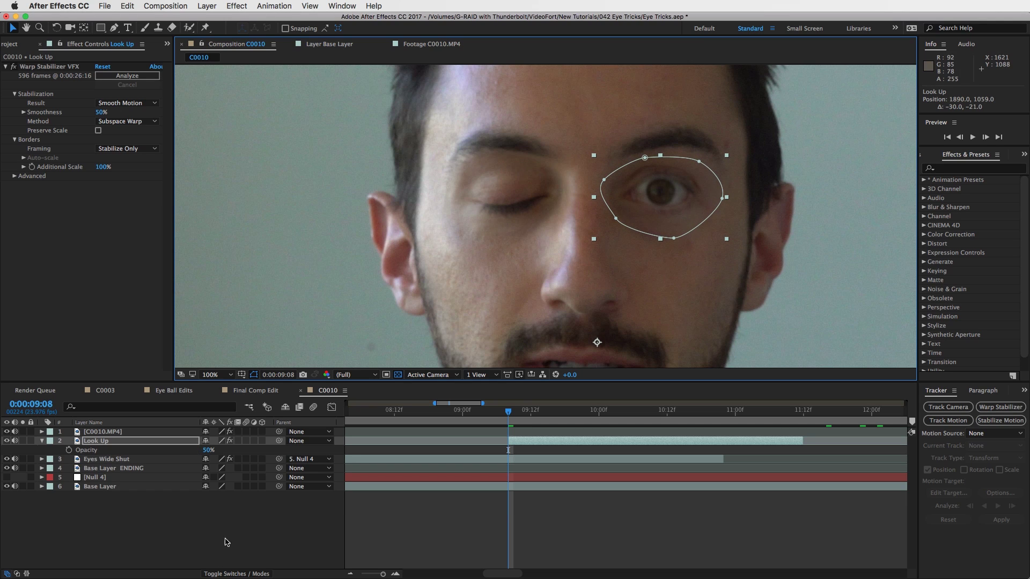
# Restore the Look Up layer's opacity to 100% and parent the layer to Null 4.
pyautogui.moveTo(205, 451); pyautogui.dragTo(217, 448)
pyautogui.moveTo(251, 449); pyautogui.dragTo(357, 446)
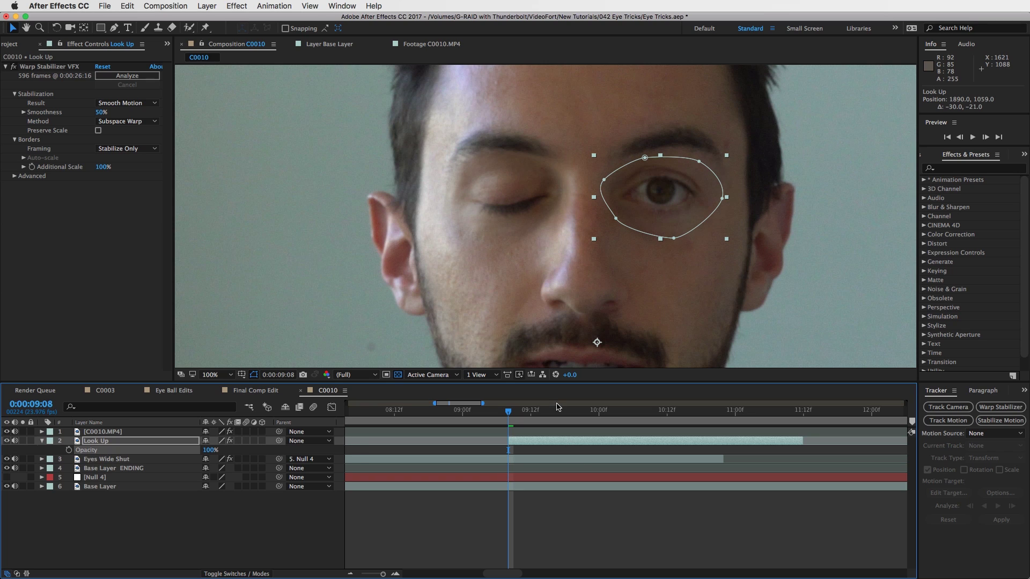
pyautogui.click(528, 444)
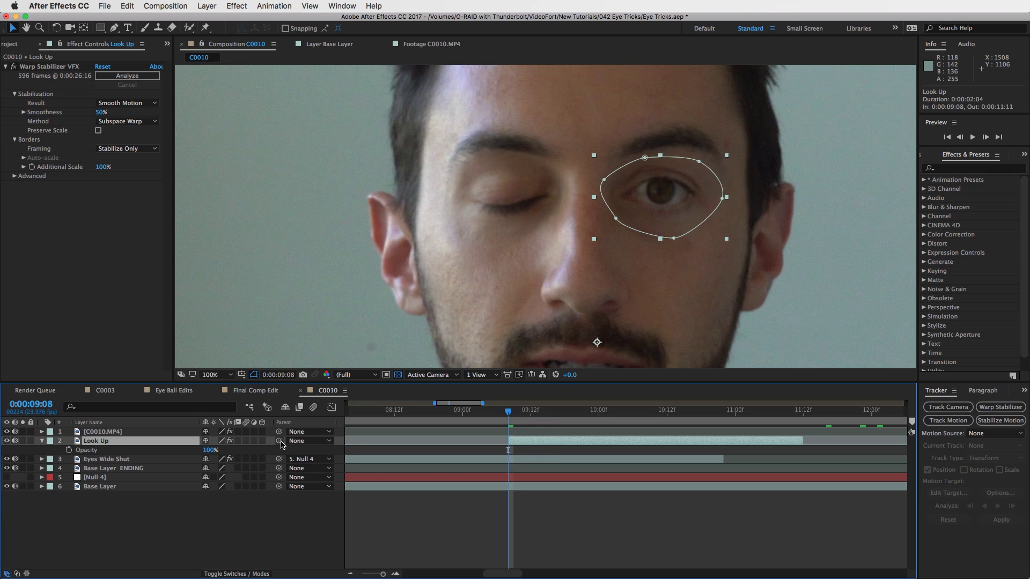
pyautogui.moveTo(278, 441); pyautogui.dragTo(105, 478)
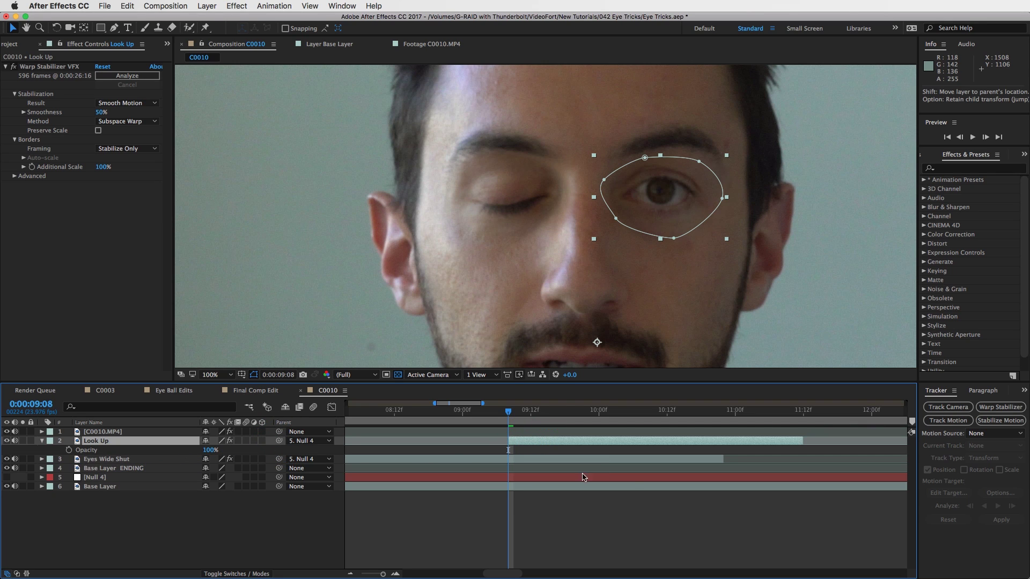
# Scrub through the Look Up section from about 0:00:09:17 to 0:00:11:14 to check the masked eye's motion and the clip's end.
pyautogui.moveTo(531, 412); pyautogui.dragTo(558, 412)
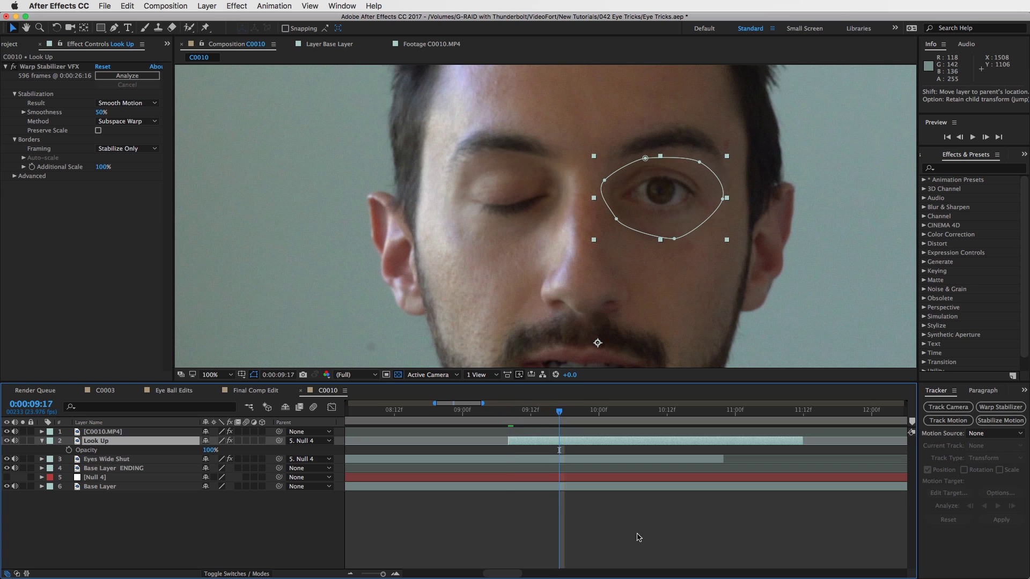
pyautogui.click(635, 538)
pyautogui.click(610, 412)
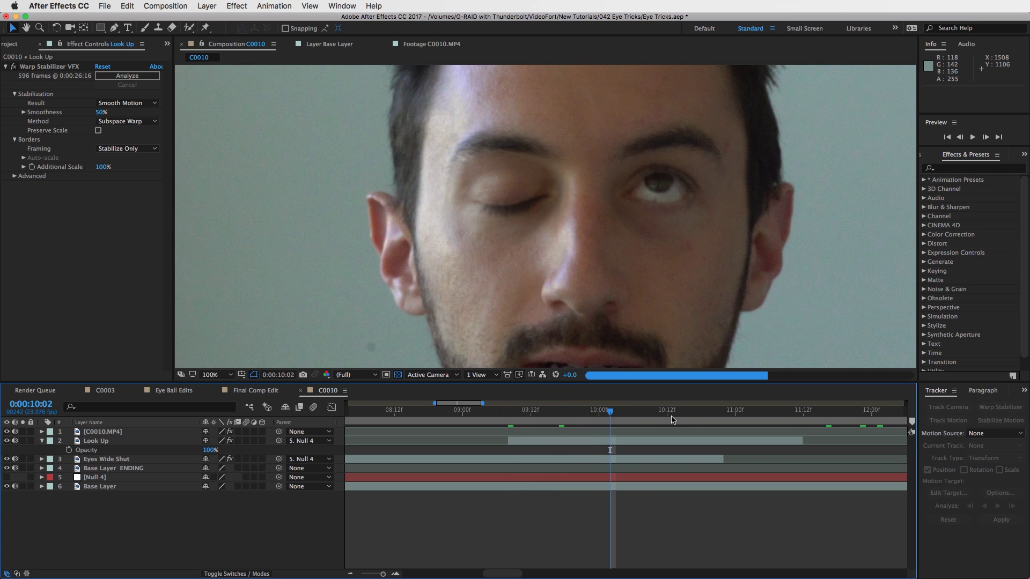
pyautogui.click(700, 412)
pyautogui.click(740, 412)
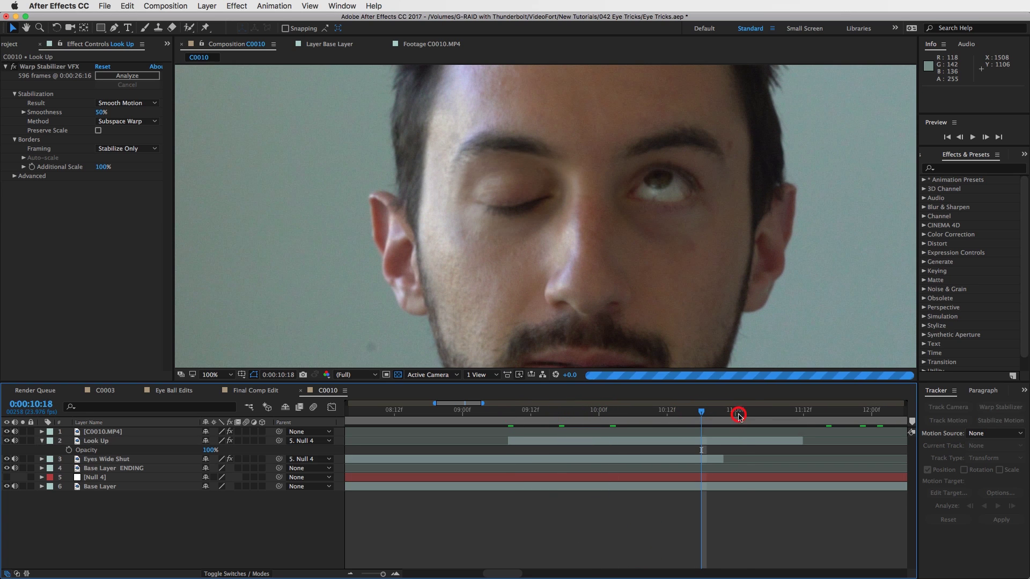
pyautogui.moveTo(758, 412); pyautogui.dragTo(780, 412)
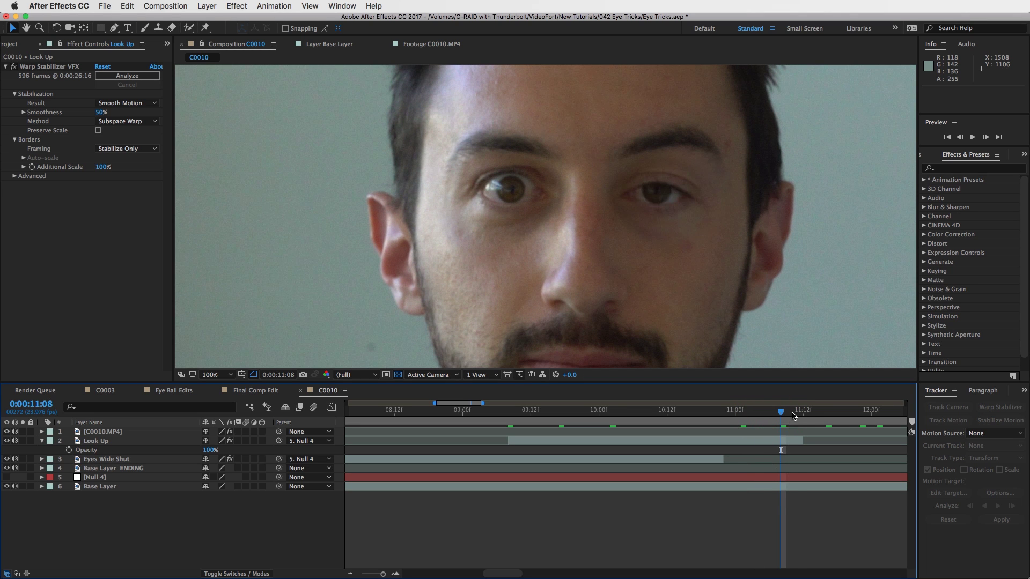
pyautogui.click(792, 412)
pyautogui.click(801, 413)
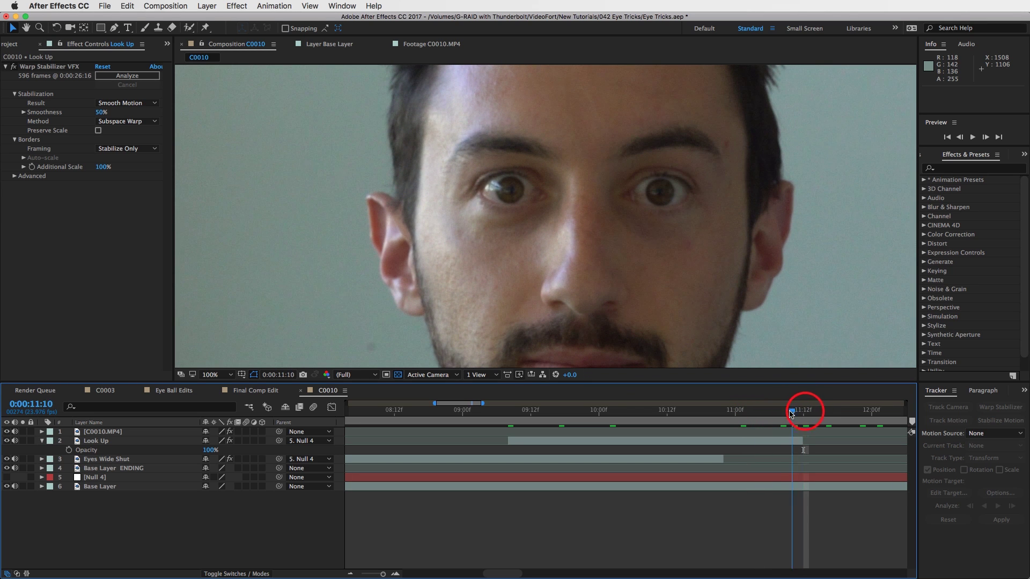
pyautogui.click(802, 413)
pyautogui.moveTo(802, 414); pyautogui.dragTo(813, 422)
# Fit the whole frame in the viewer and preview the combined eye effect from about 0:00:08:16 to 0:00:11:23.
pyautogui.press(';')
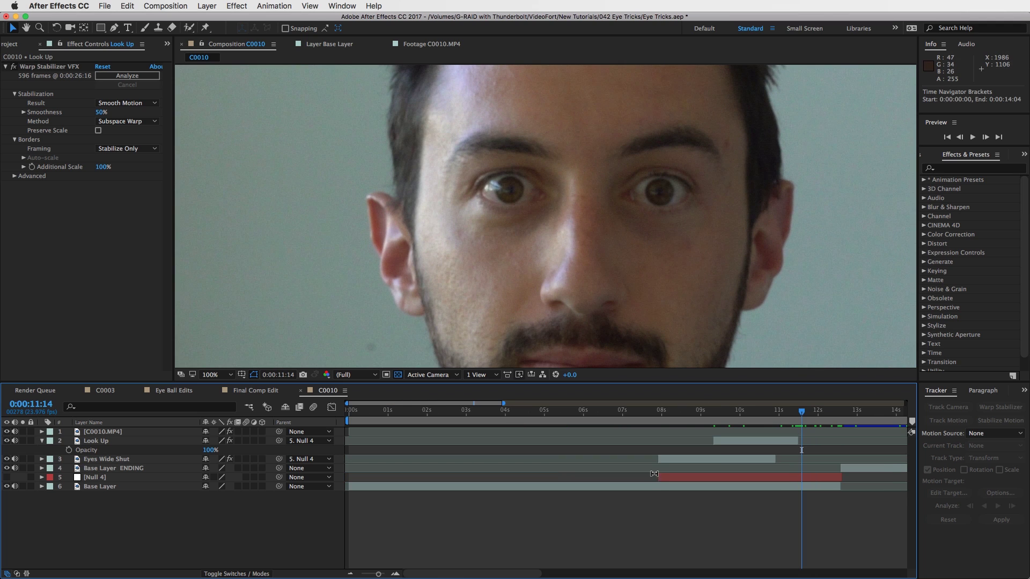
pyautogui.click(217, 374)
pyautogui.click(228, 388)
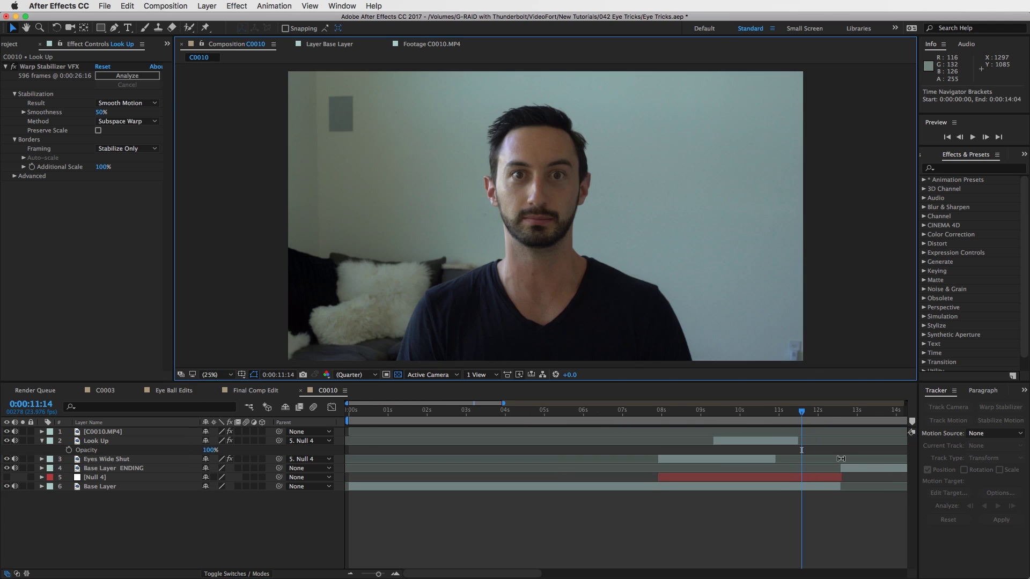
pyautogui.click(688, 411)
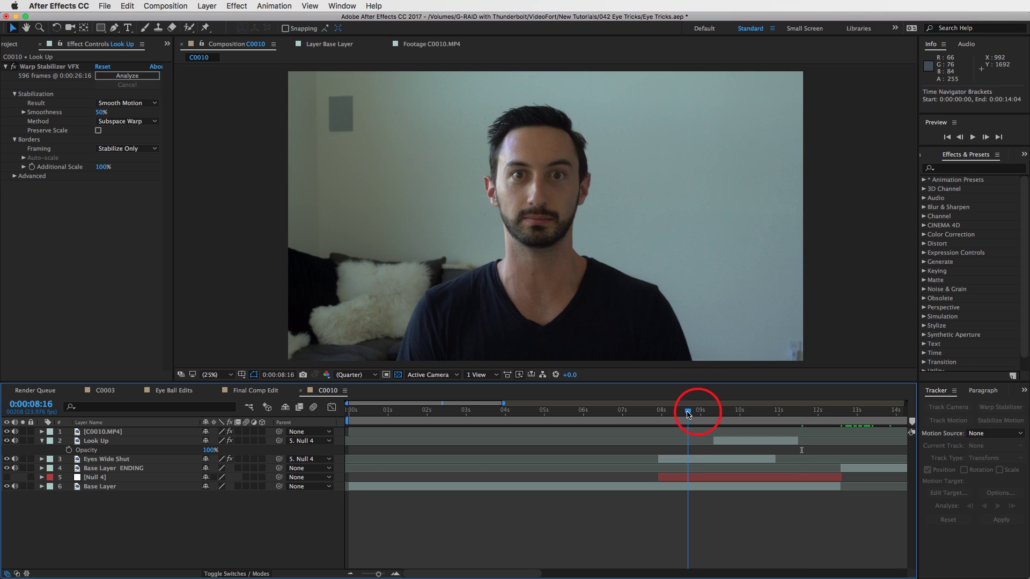
pyautogui.moveTo(697, 410); pyautogui.dragTo(816, 421)
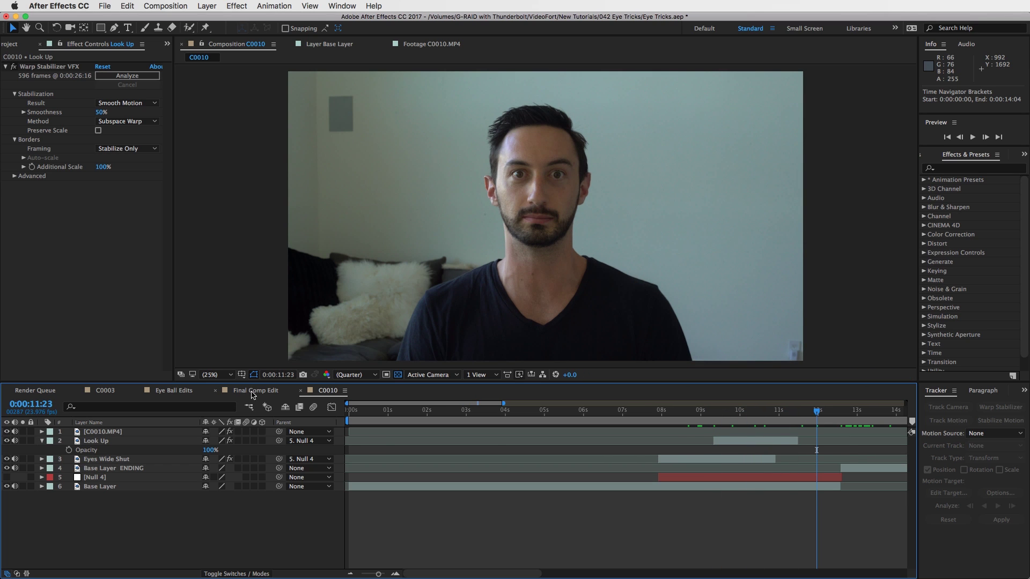
# Open the Final Comp Edit composition and scrub through the Eye Ball Edits layer between about 0:00:02:19 and 0:00:07:04.
pyautogui.click(254, 392)
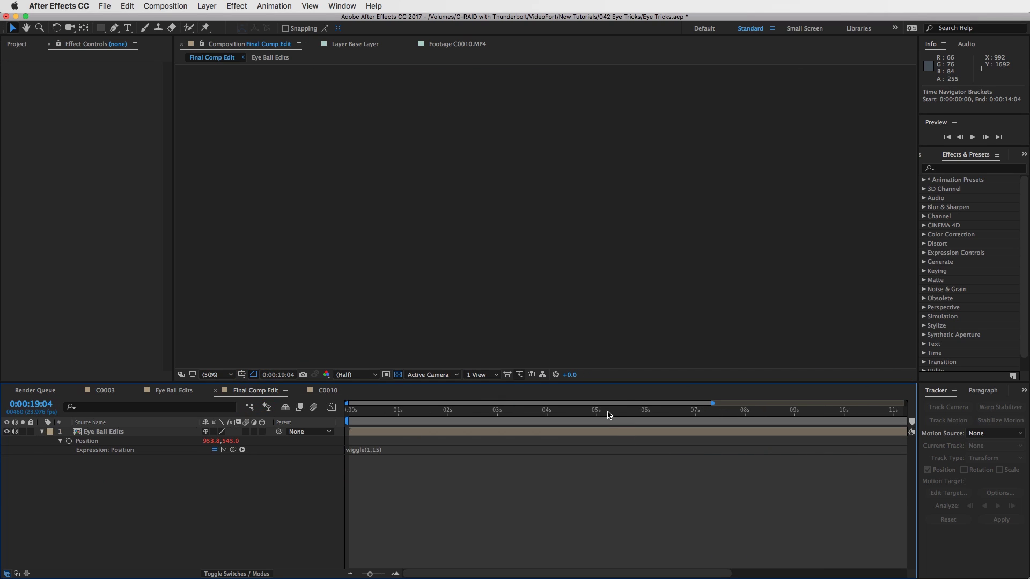
pyautogui.moveTo(605, 410); pyautogui.dragTo(487, 411)
pyautogui.click(578, 431)
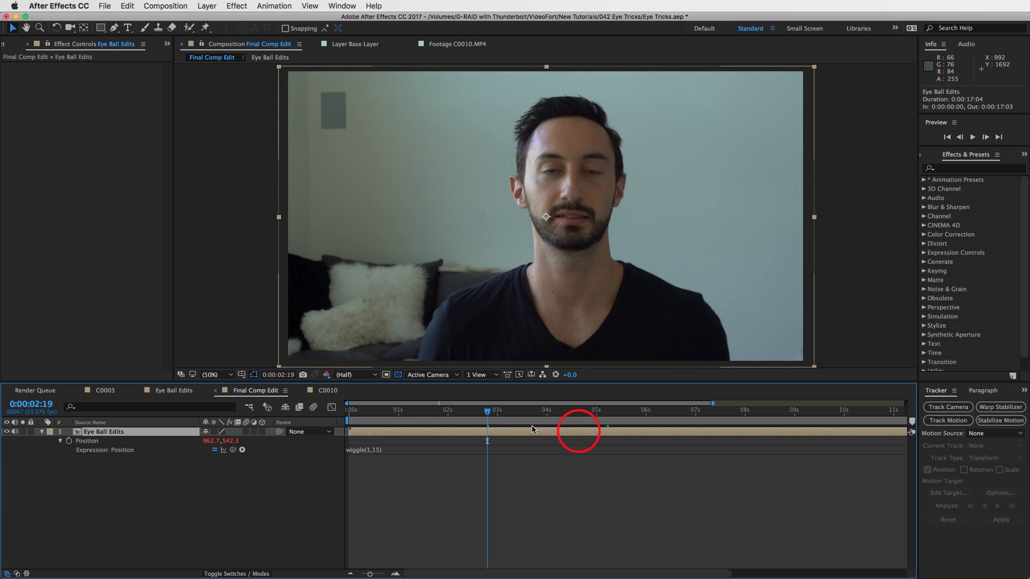
pyautogui.click(539, 411)
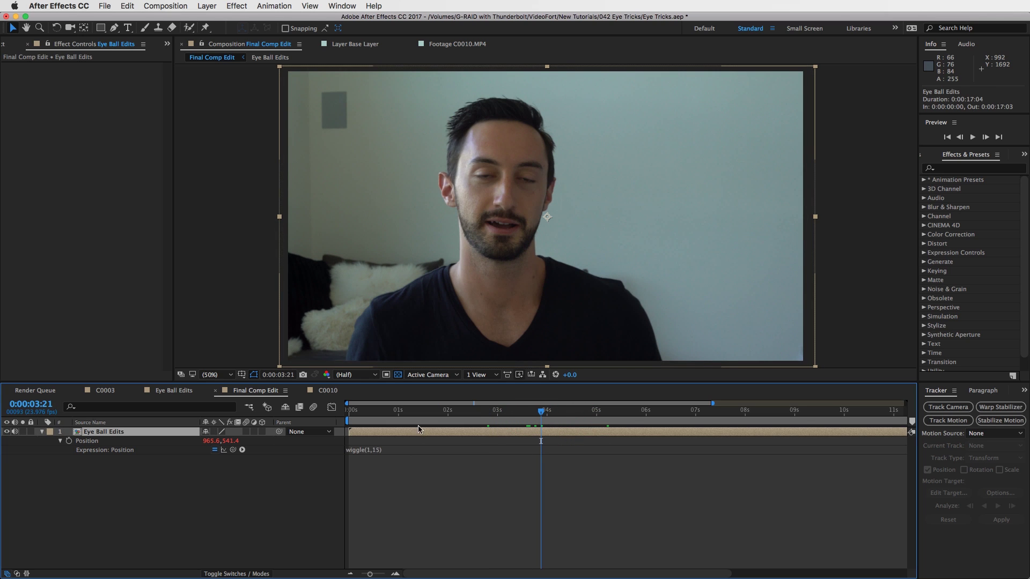
pyautogui.moveTo(519, 410)
pyautogui.mouseDown()
pyautogui.moveTo(462, 410)
pyautogui.moveTo(543, 411)
pyautogui.moveTo(582, 424)
pyautogui.moveTo(703, 414)
pyautogui.mouseUp()
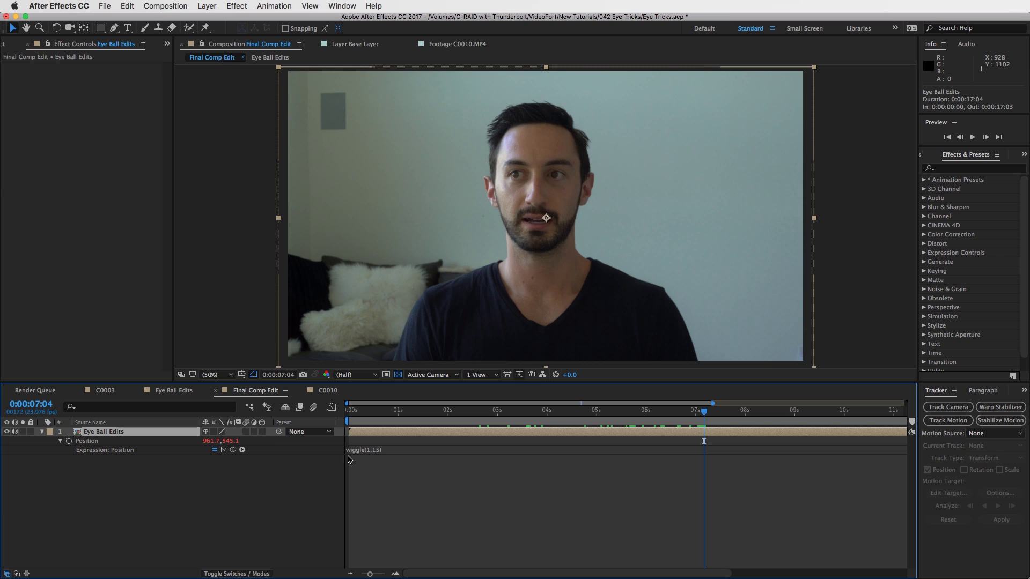
pyautogui.click(405, 429)
pyautogui.moveTo(708, 412); pyautogui.dragTo(668, 429)
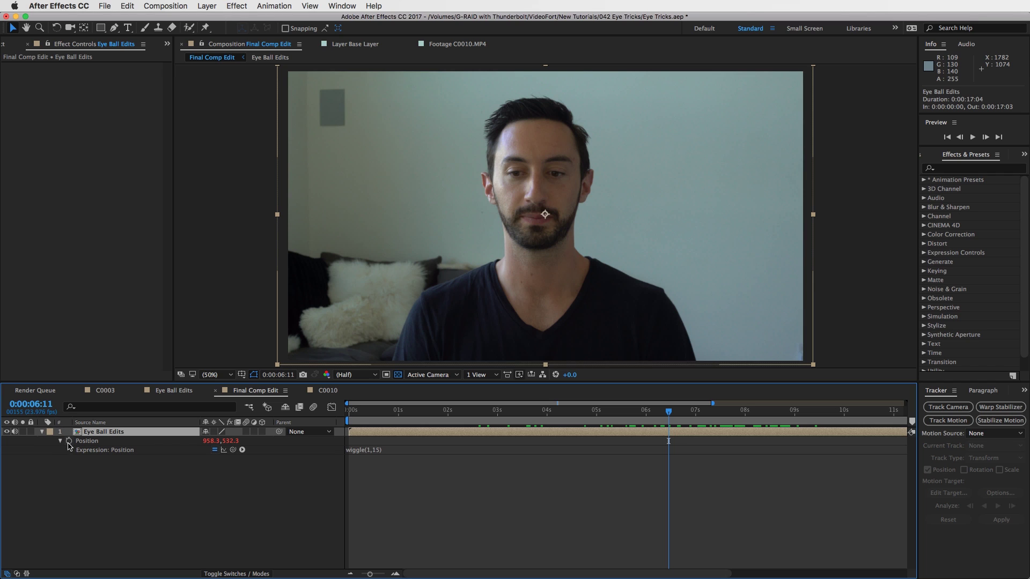
# Inspect the wiggle expression on the Eye Ball Edits layer's Position and close it without editing.
pyautogui.click(357, 450)
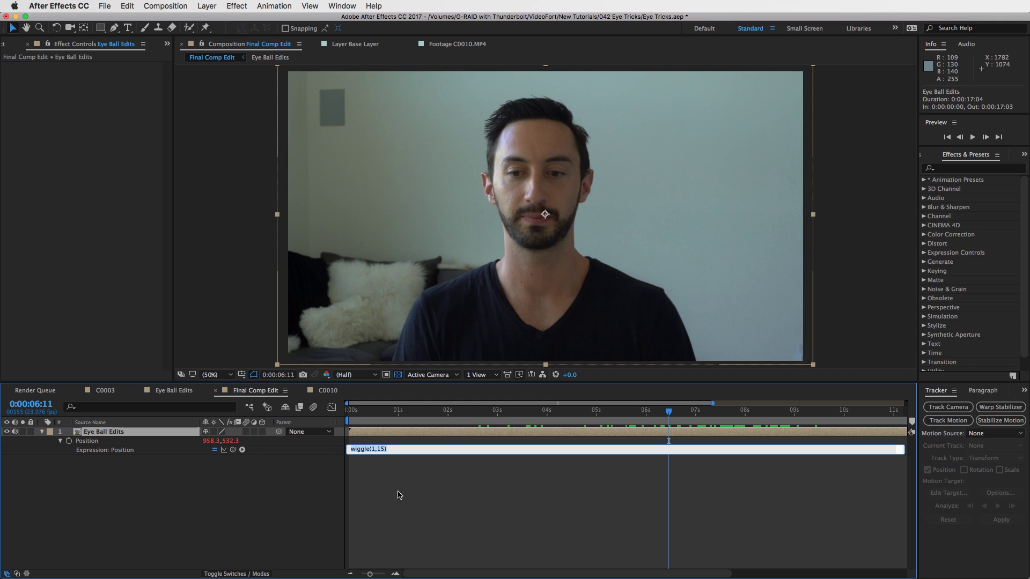
pyautogui.click(460, 476)
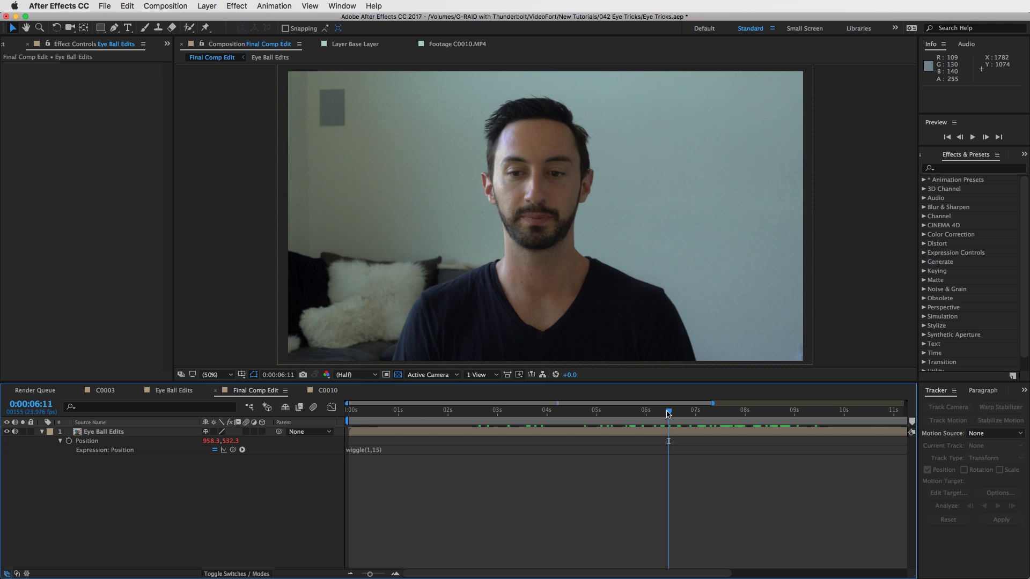
pyautogui.click(667, 411)
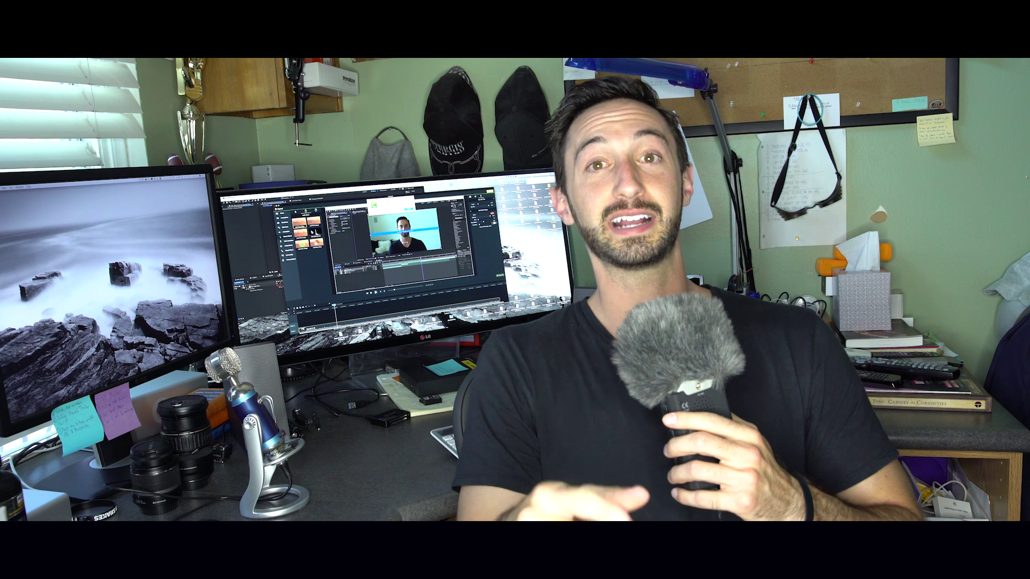